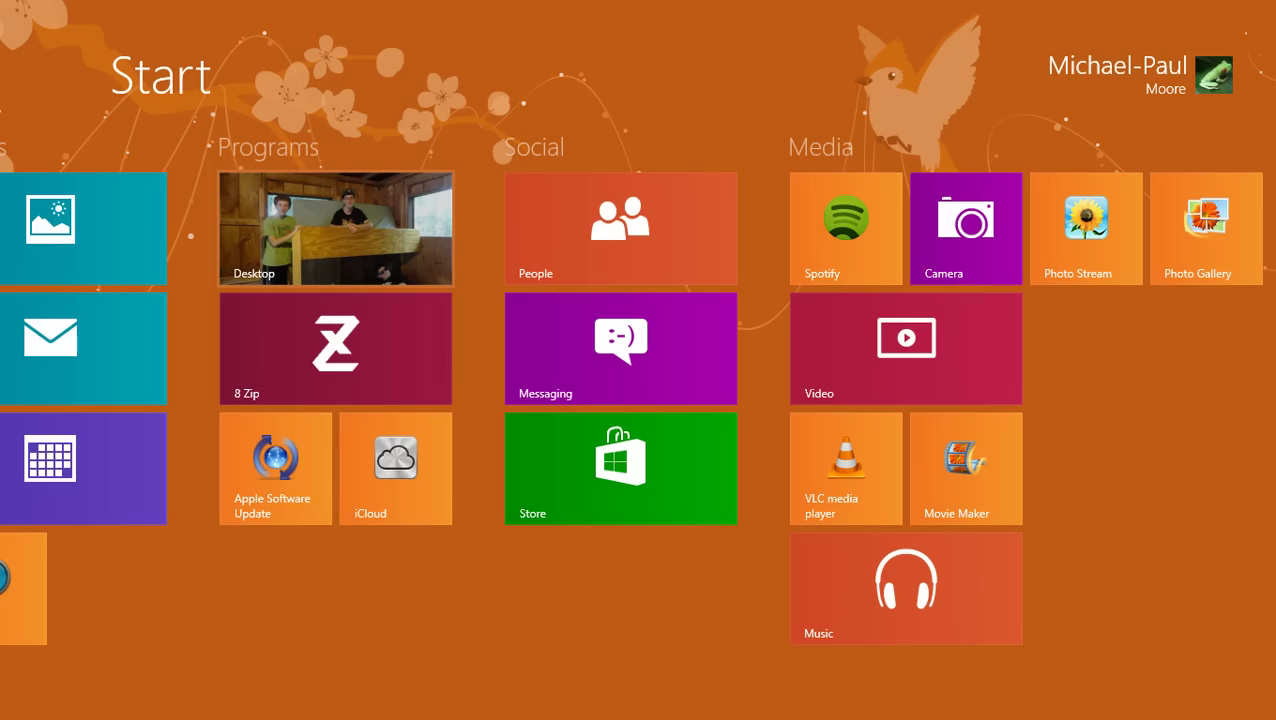
- Go to the desktop and open the Toshiba Canvio Hard Drive from the Computer window
left_click(244, 242)
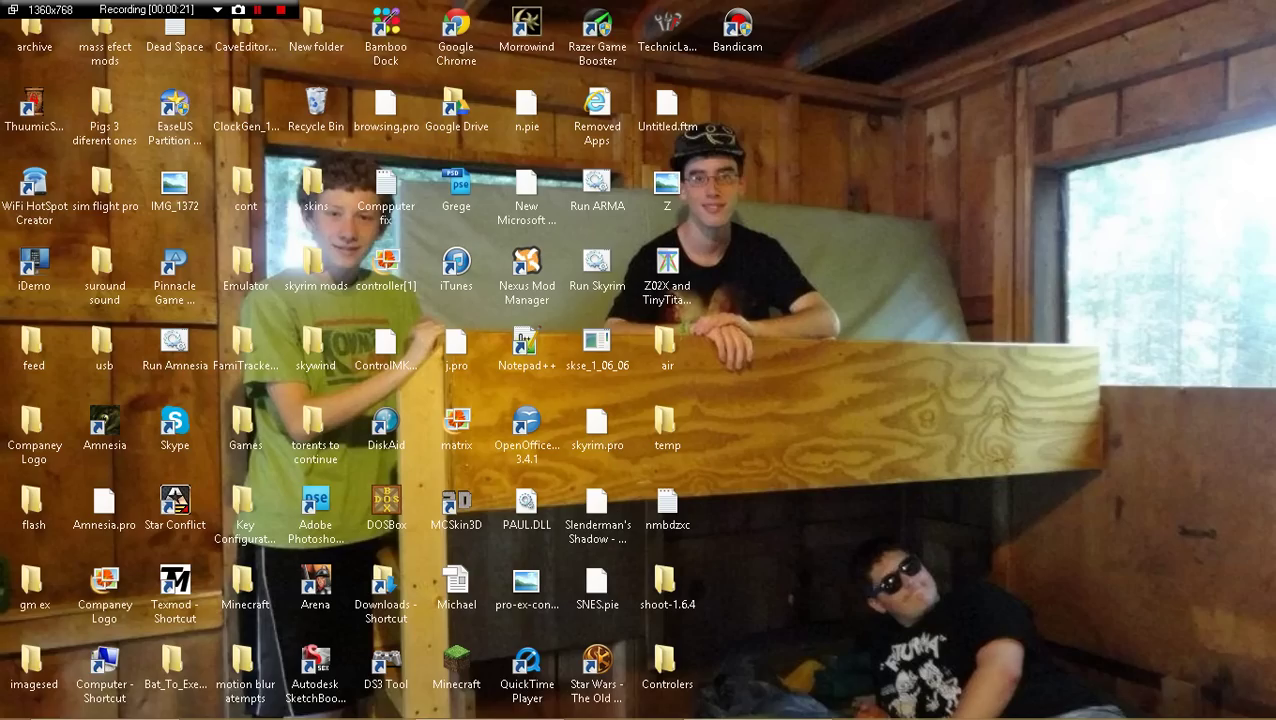
mouse_move(490, 701)
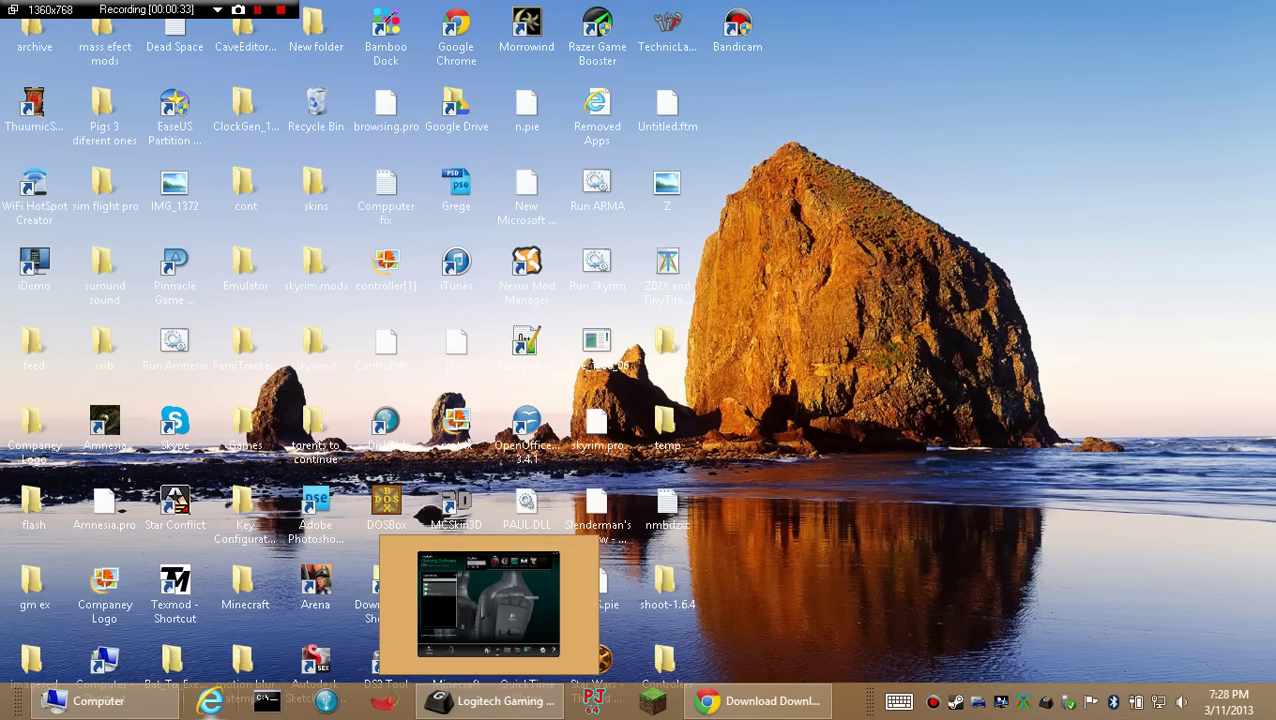
left_click(98, 701)
left_click(607, 221)
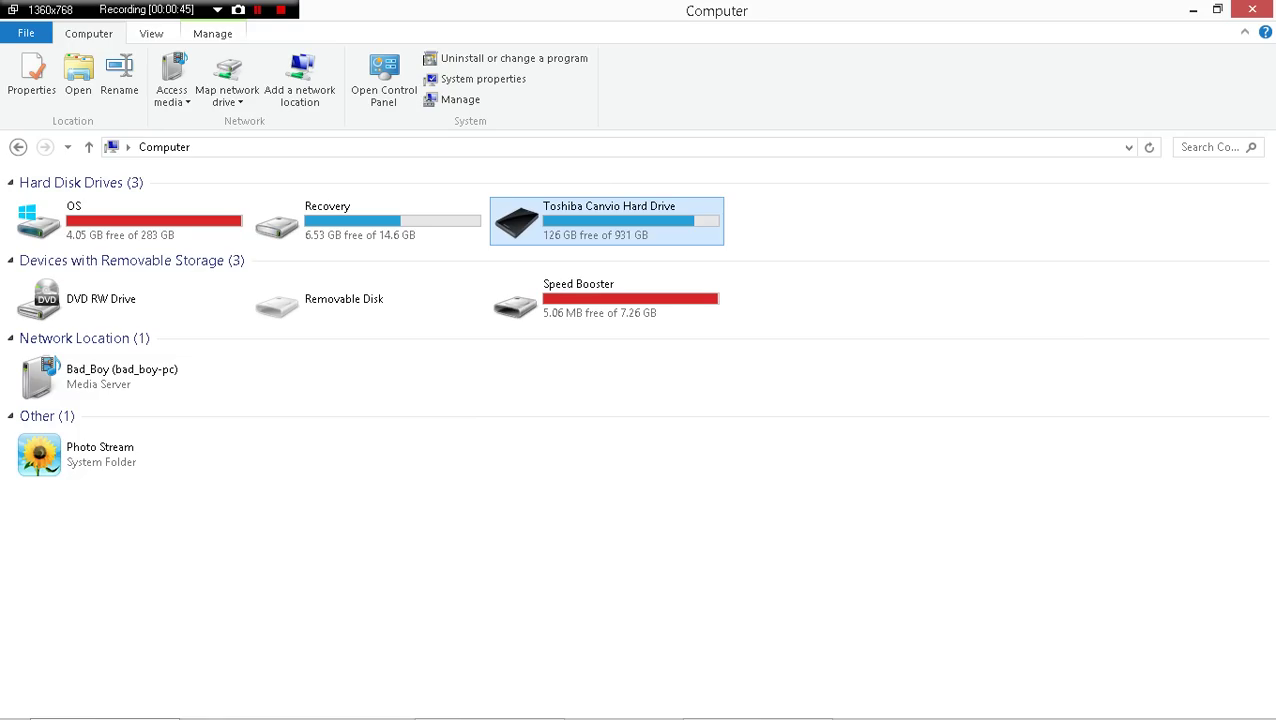
double_click(540, 226)
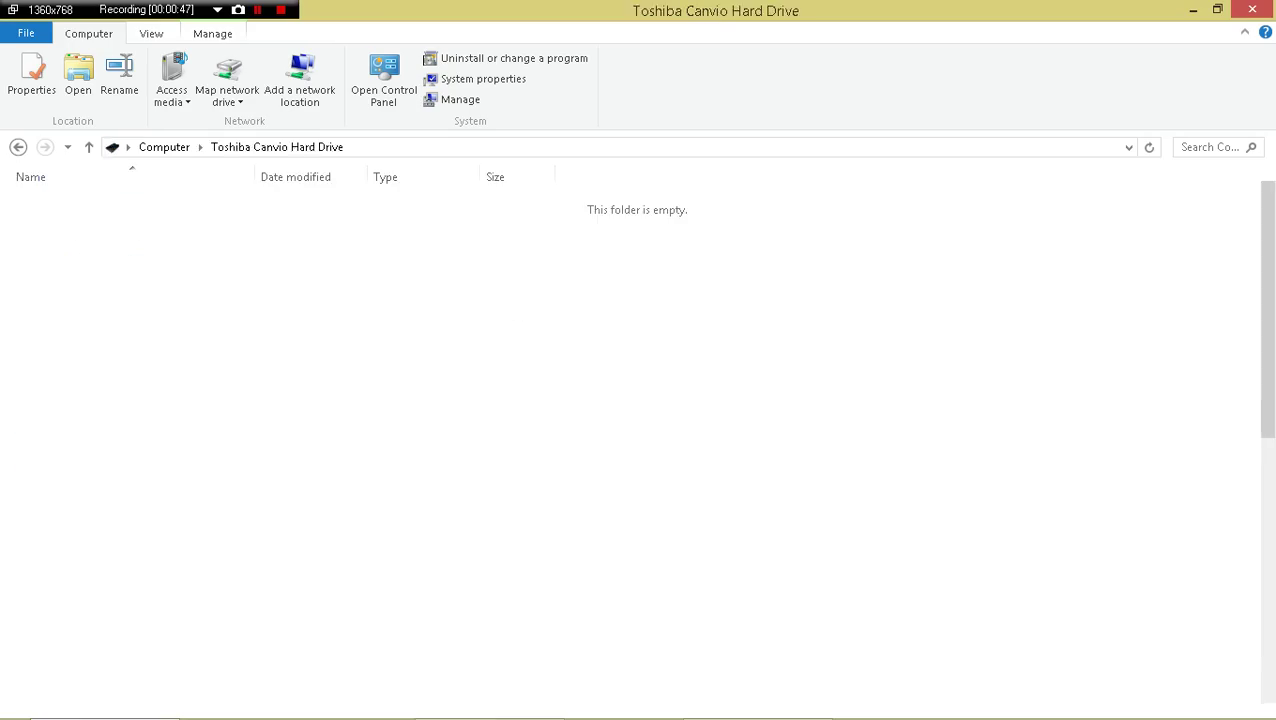
- Open the Windows folder on the Toshiba drive and go into its Programs subfolder
key("Up")
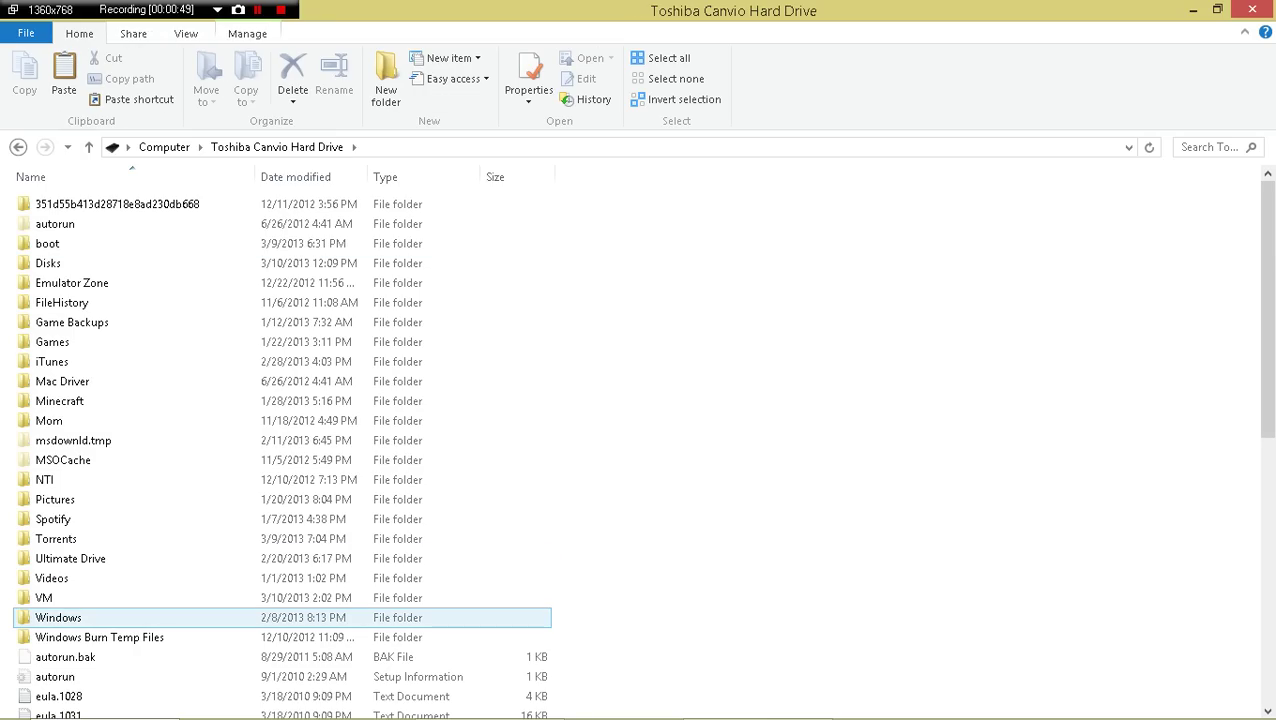
key("Return")
key("Down")
key("Down")
key("Down")
key("Down")
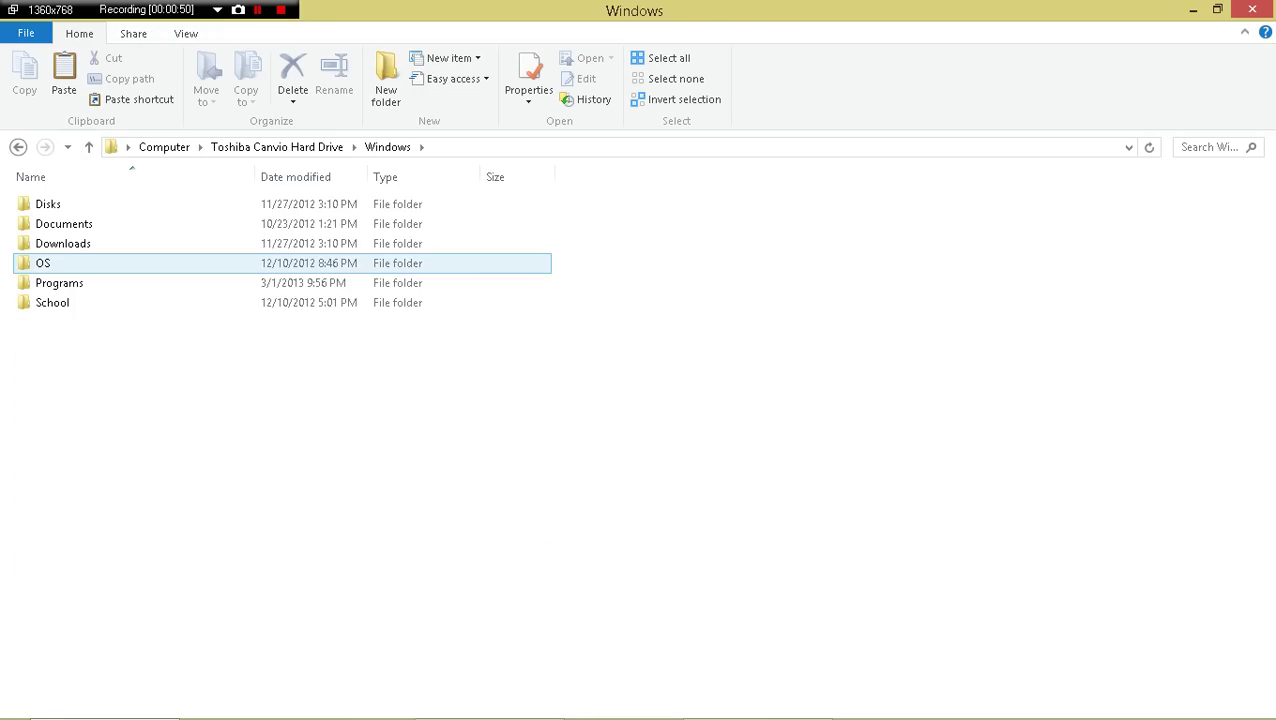
key("Return")
- Find the Amnesia tile on the Start screen and open its file location
key("super")
scroll(638, 400, "down", 10)
scroll(638, 400, "up", 3)
scroll(638, 400, "down", 6)
mouse_move(956, 712)
left_mouse_down()
mouse_move(1035, 712)
mouse_move(952, 712)
left_mouse_up()
right_click(746, 468)
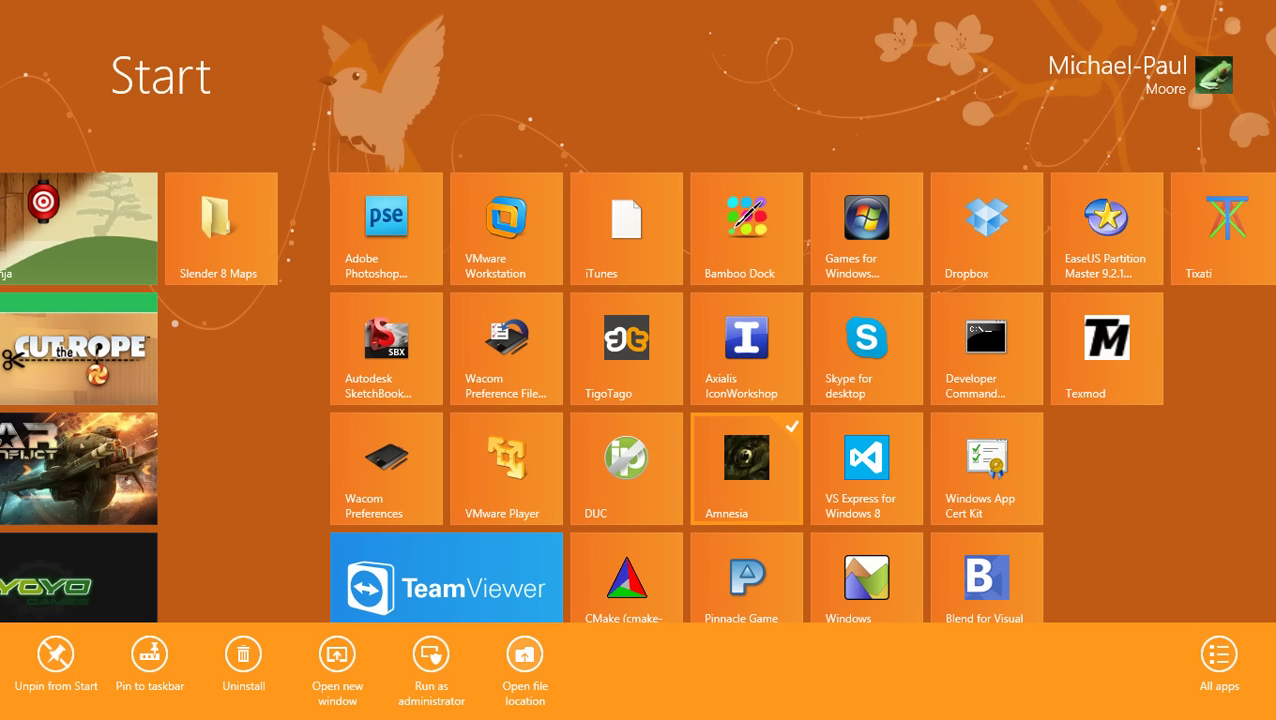
left_click(524, 654)
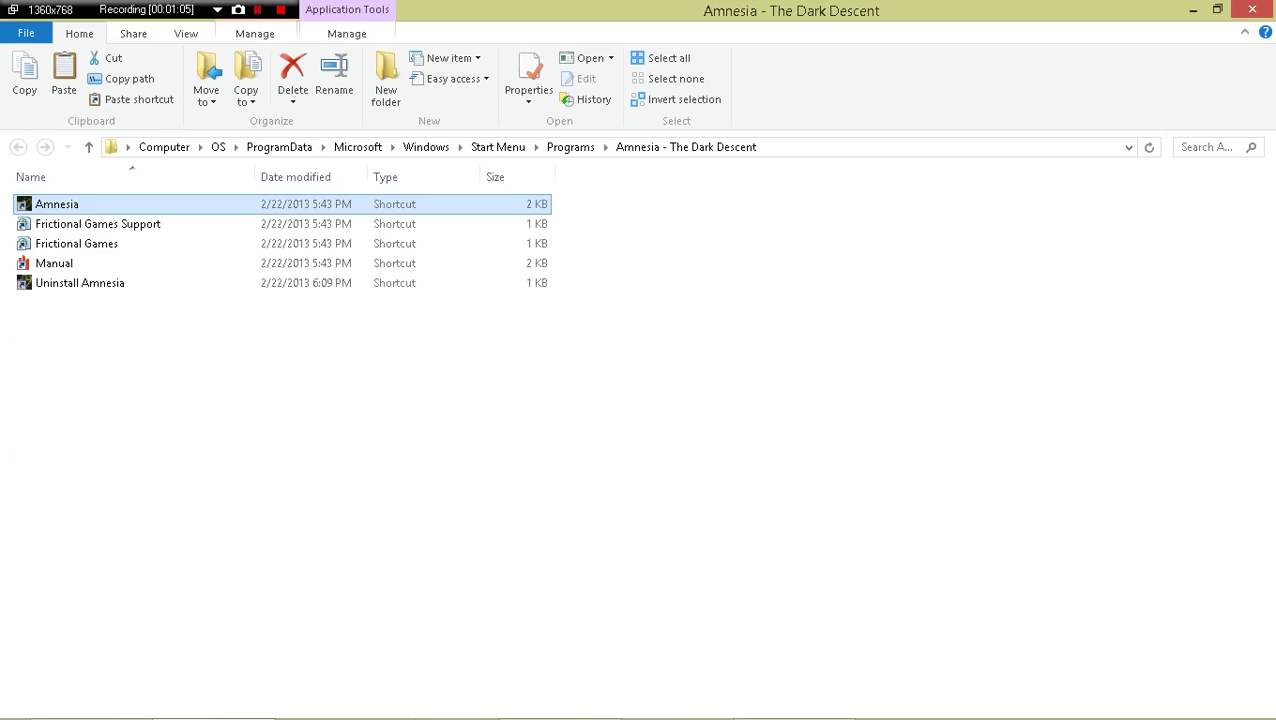
- Open the Amnesia shortcut's target folder, redist, and snap its window beside the Programs folder window
right_click(135, 197)
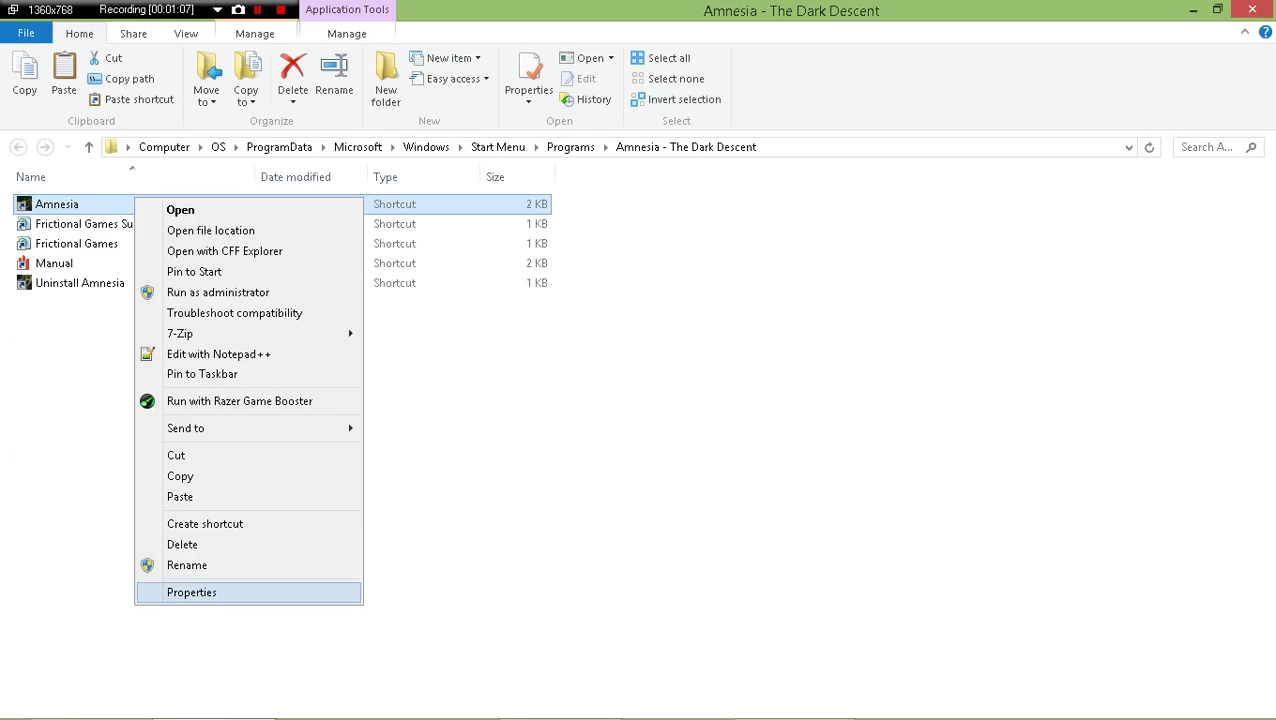
left_click(210, 230)
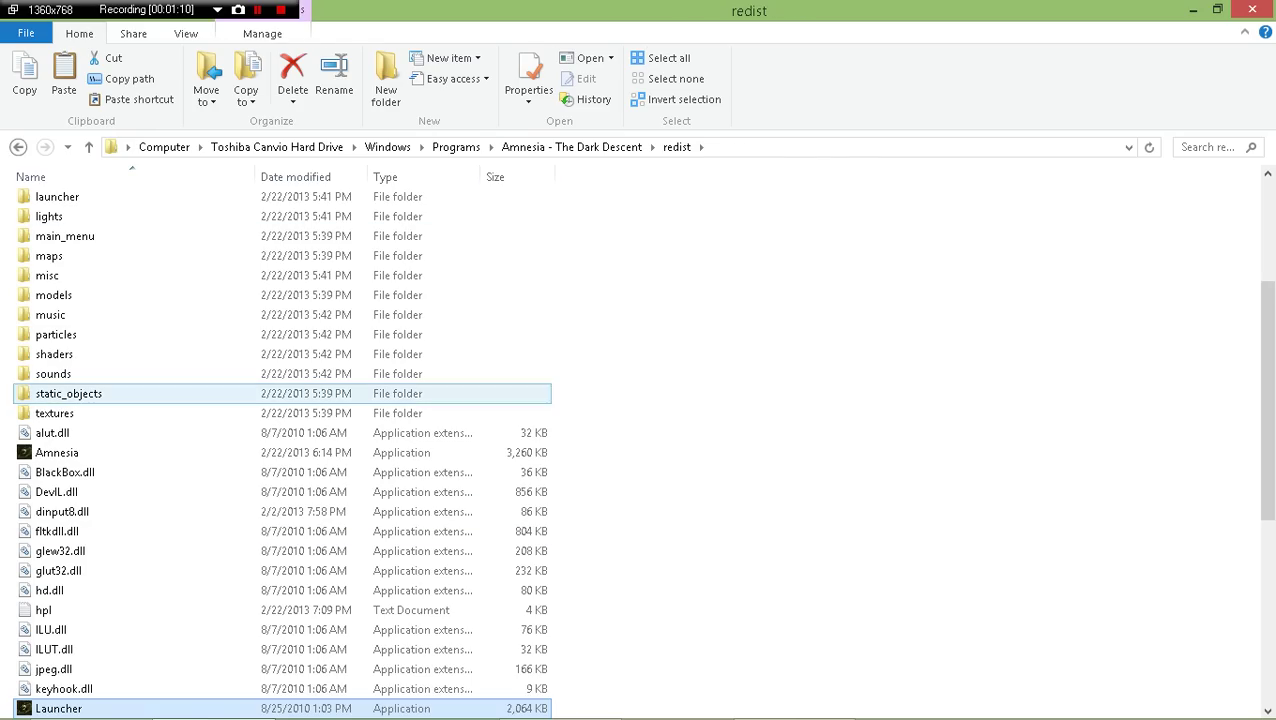
key("super+Right")
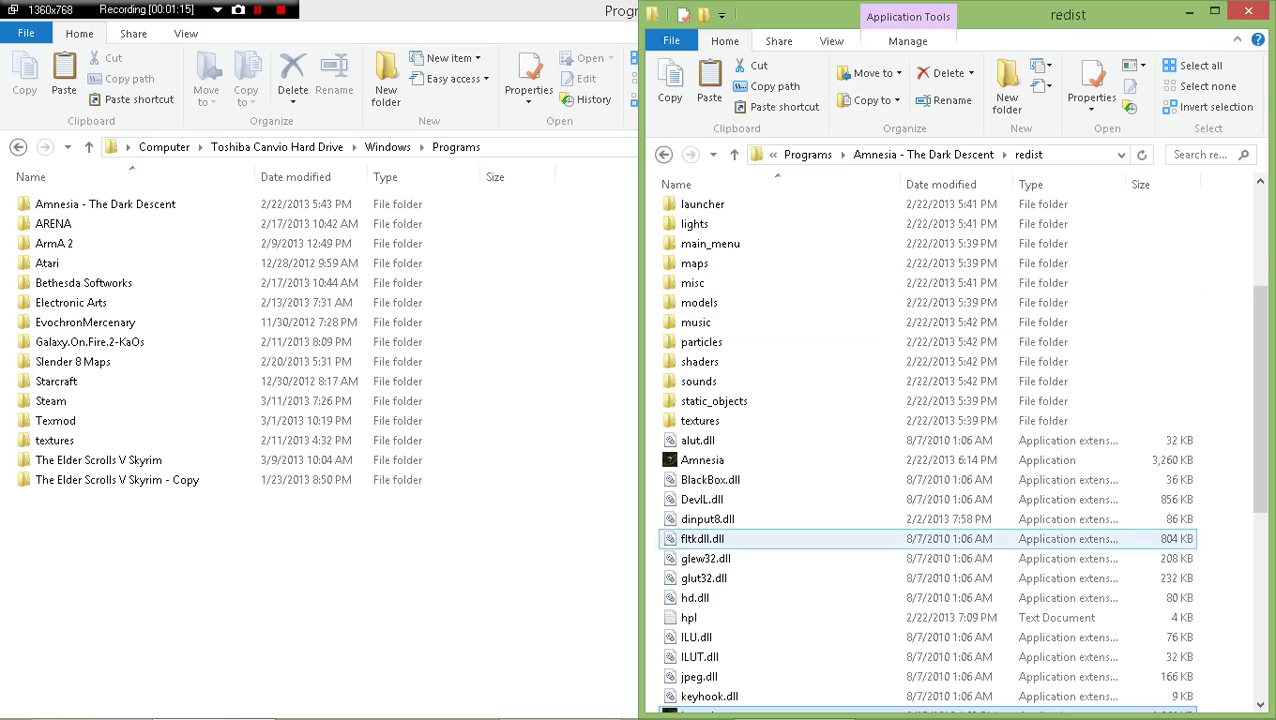
- Locate the Amnesia and Launcher applications in redist and display Launcher's compatibility settings
scroll(800, 505, "down", 4)
left_click(705, 229)
left_click(704, 485)
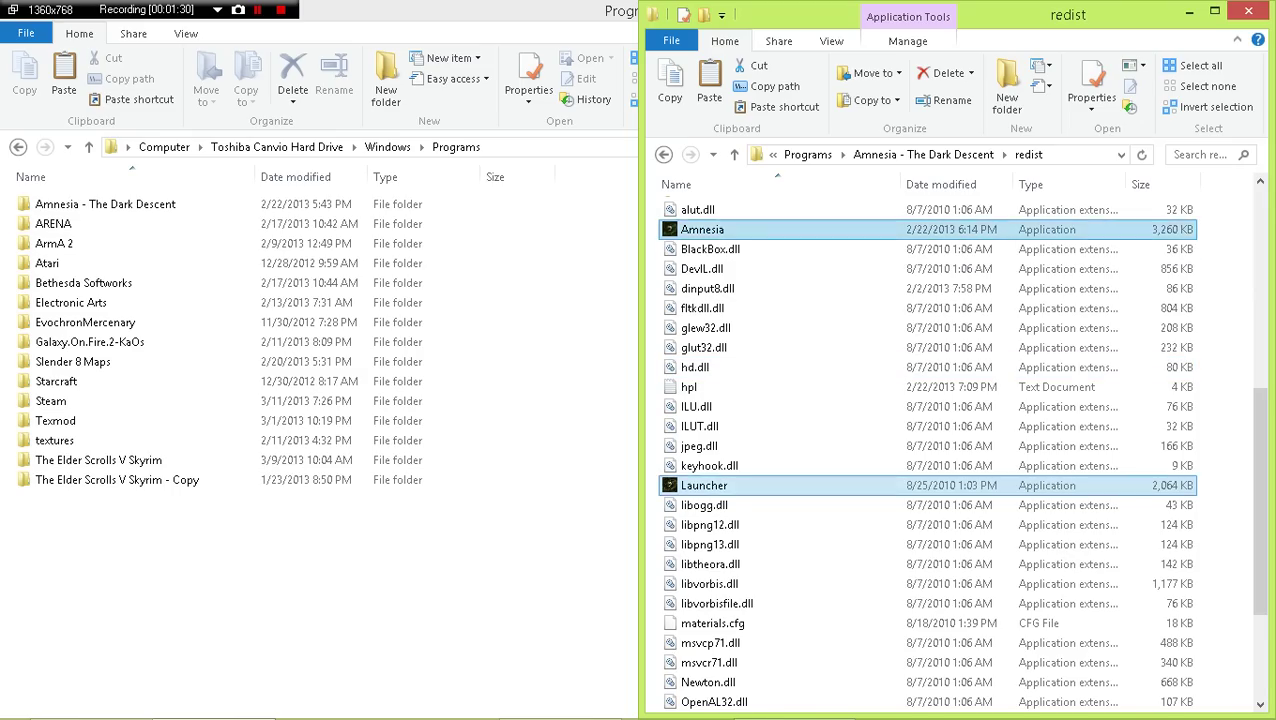
right_click(716, 484)
left_click(740, 470)
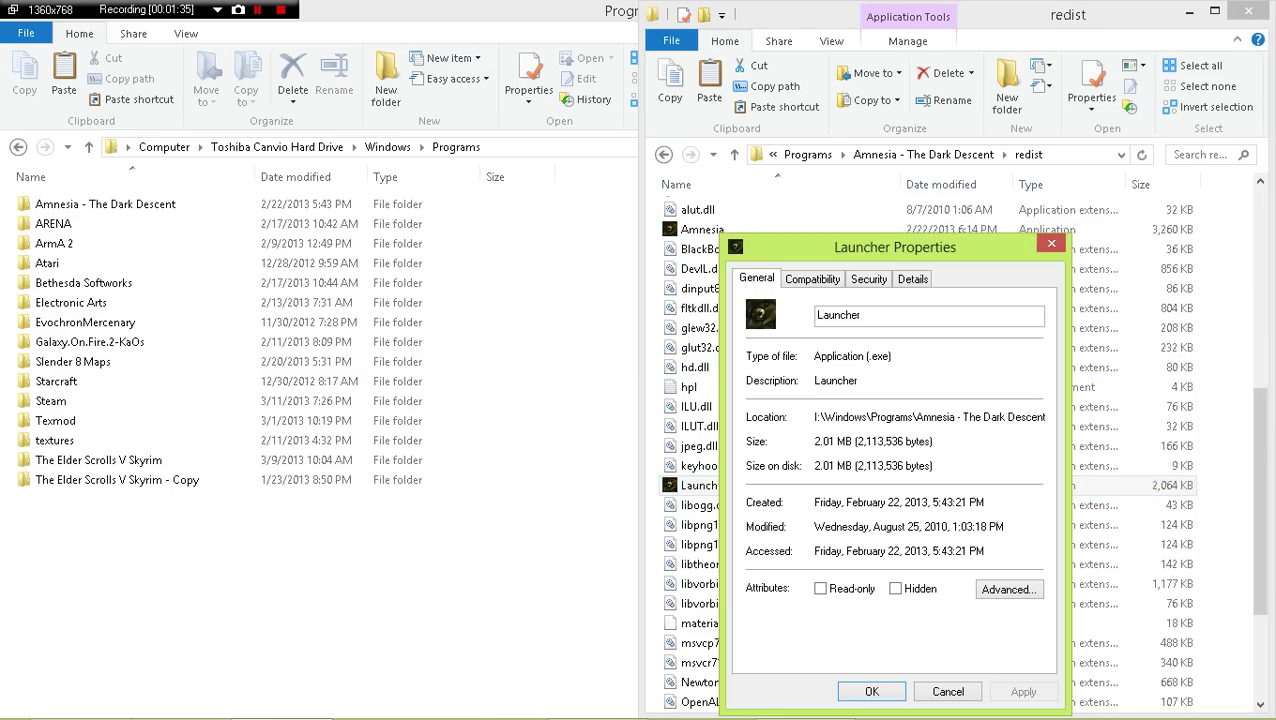
left_click_drag(895, 247, 478, 96)
left_click(396, 128)
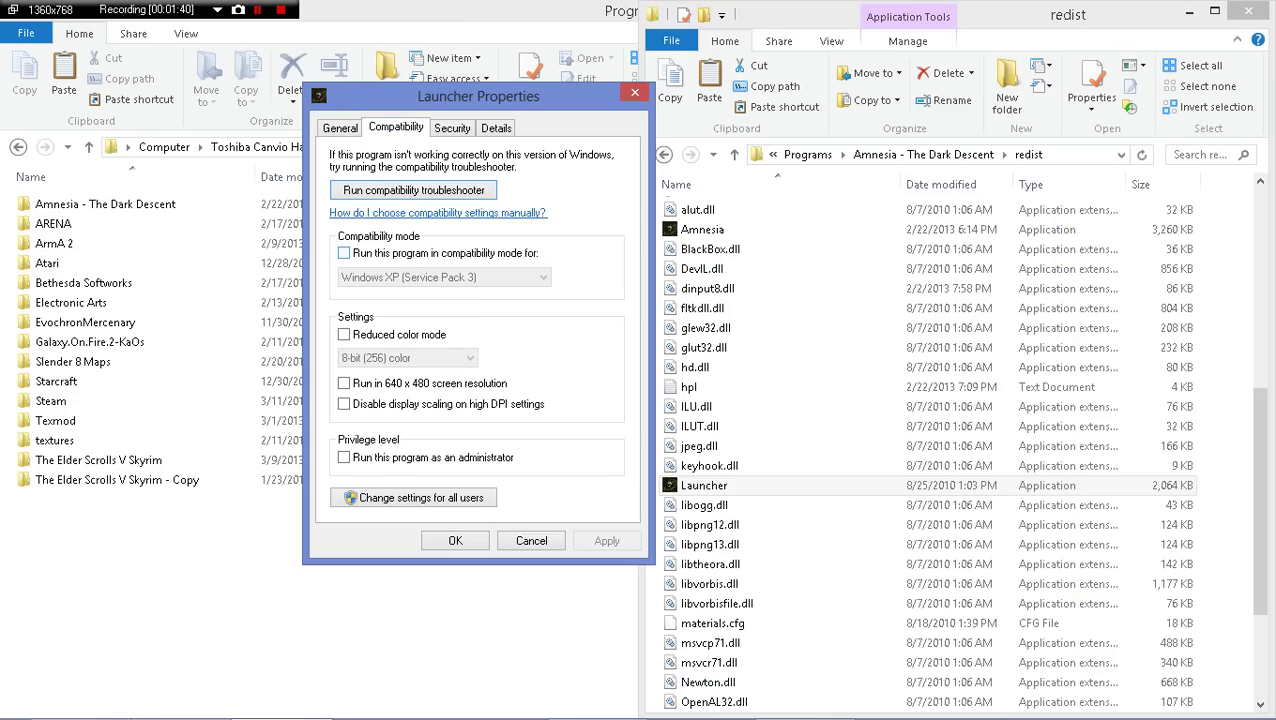
- Try compatibility mode for Windows XP (Service Pack 3) on Launcher, turn it off again, and close the properties
left_click(344, 253)
left_click(444, 278)
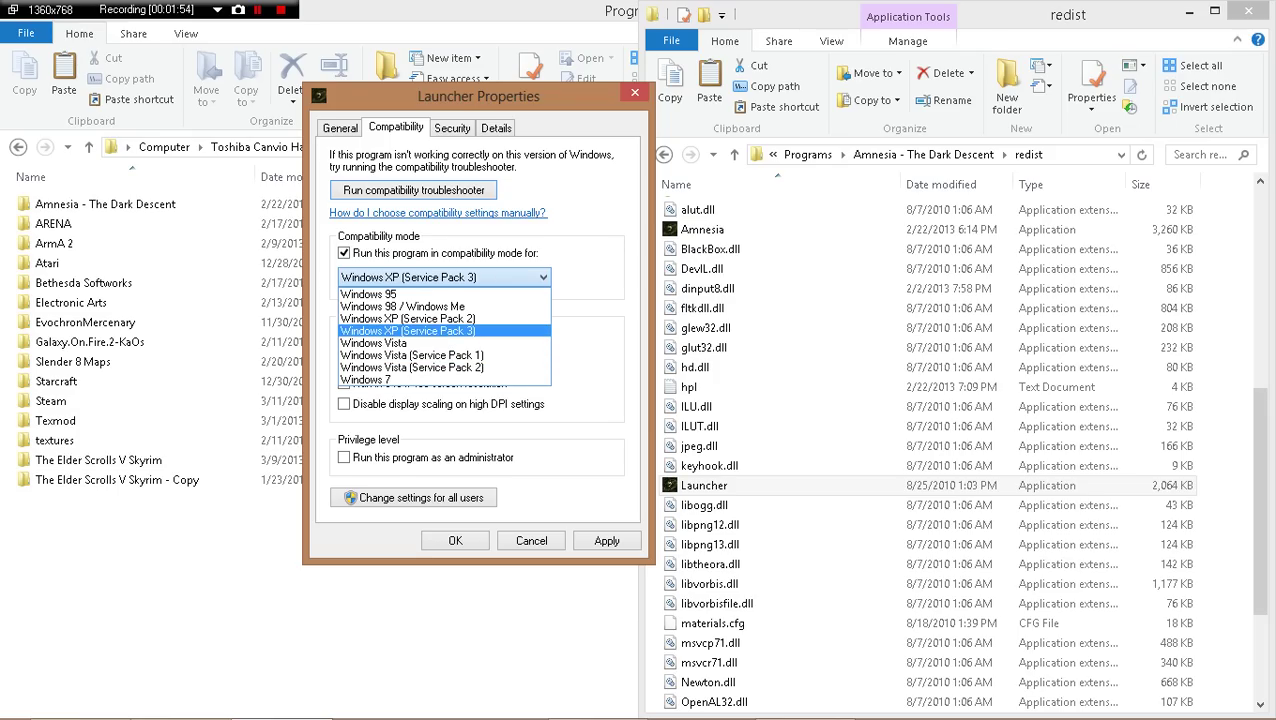
left_click(408, 331)
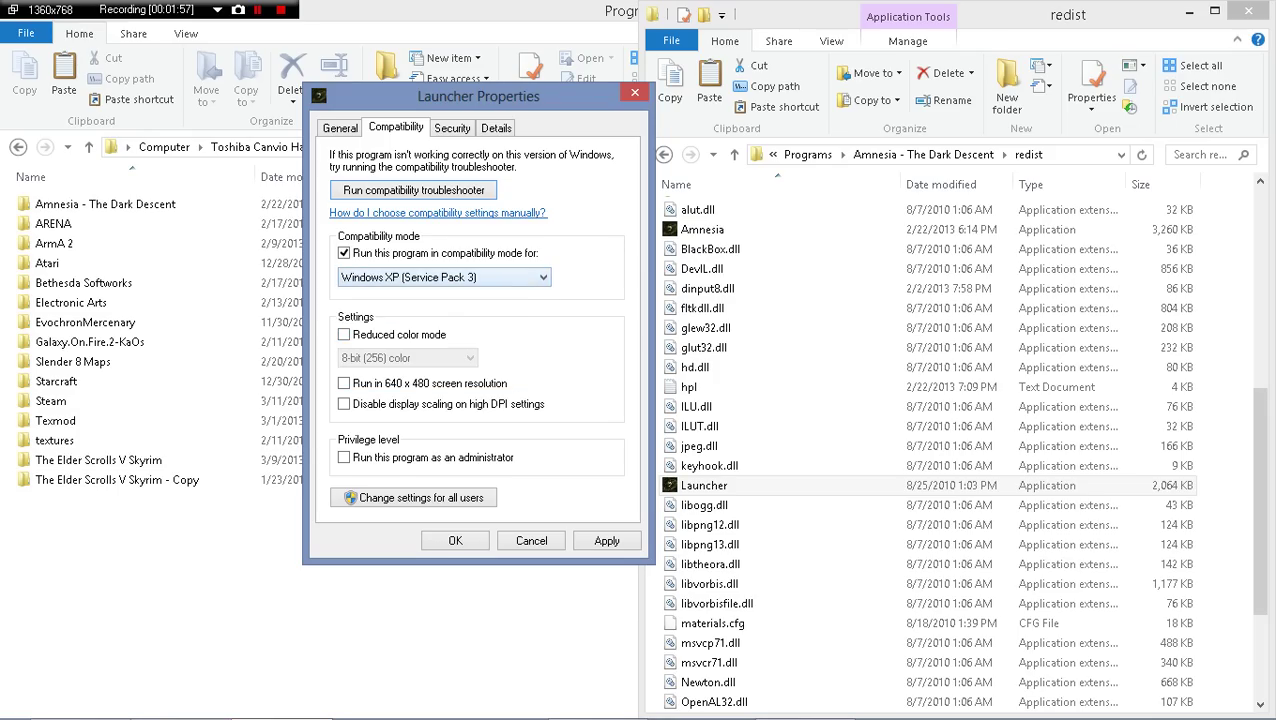
left_click(344, 253)
left_click(455, 541)
- Try enabling compatibility mode for the Amnesia application, look through the offered Windows versions, and cancel the changes
left_click(703, 230)
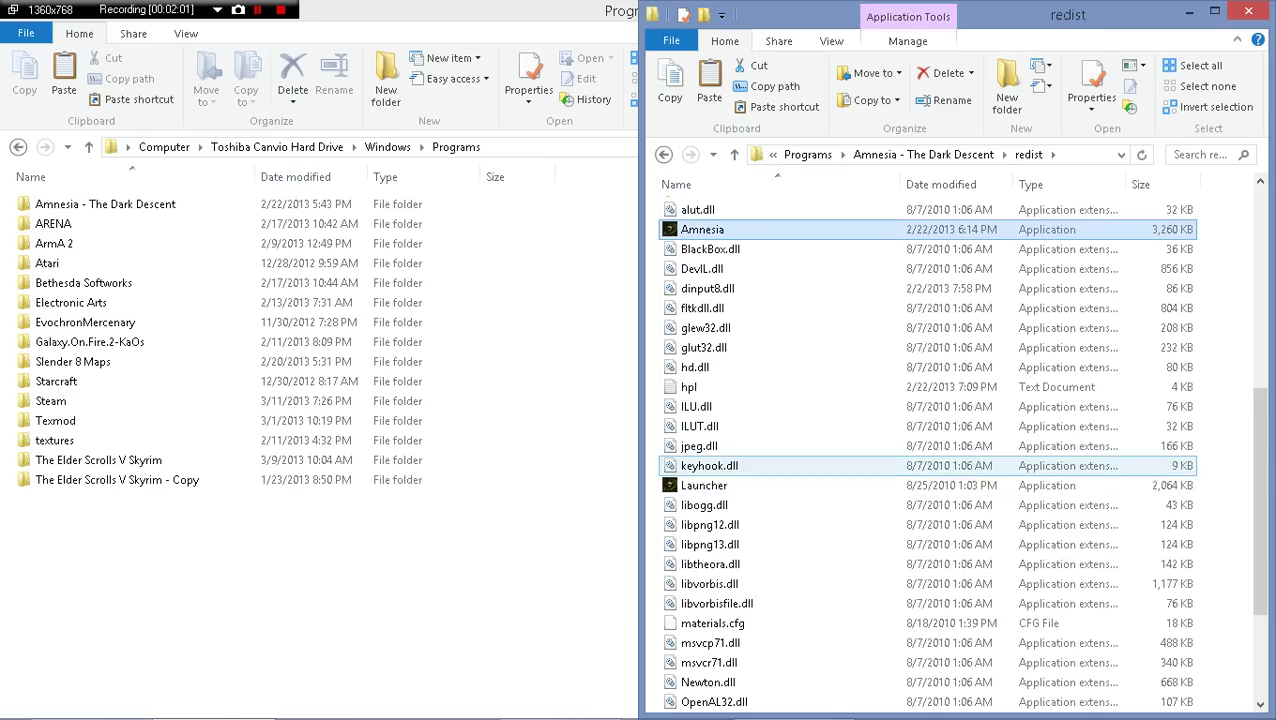
right_click(701, 229)
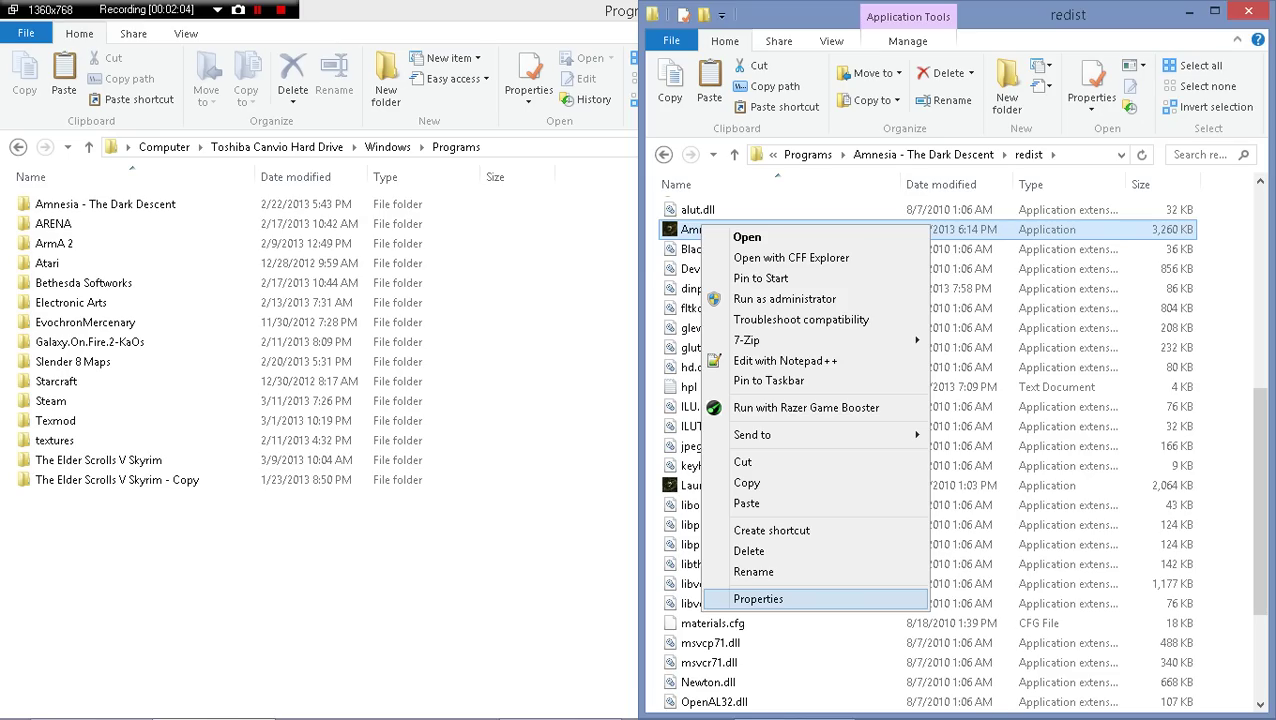
left_click(758, 598)
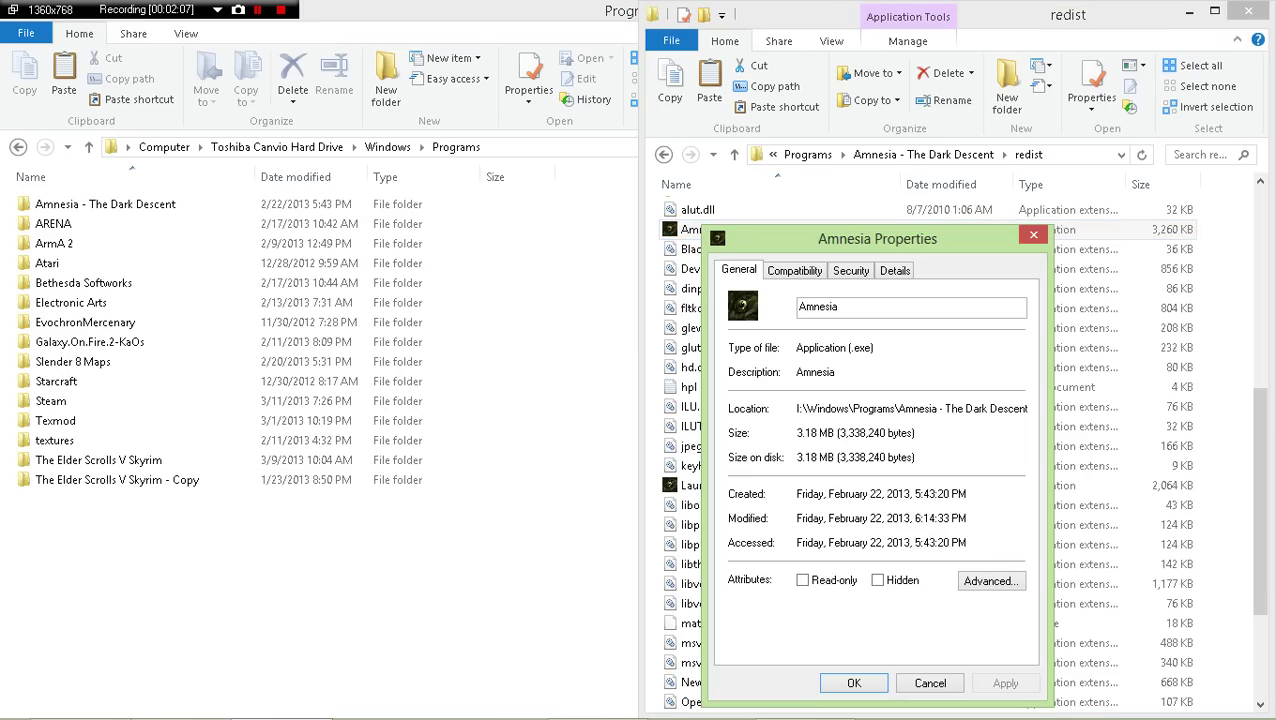
left_click(794, 270)
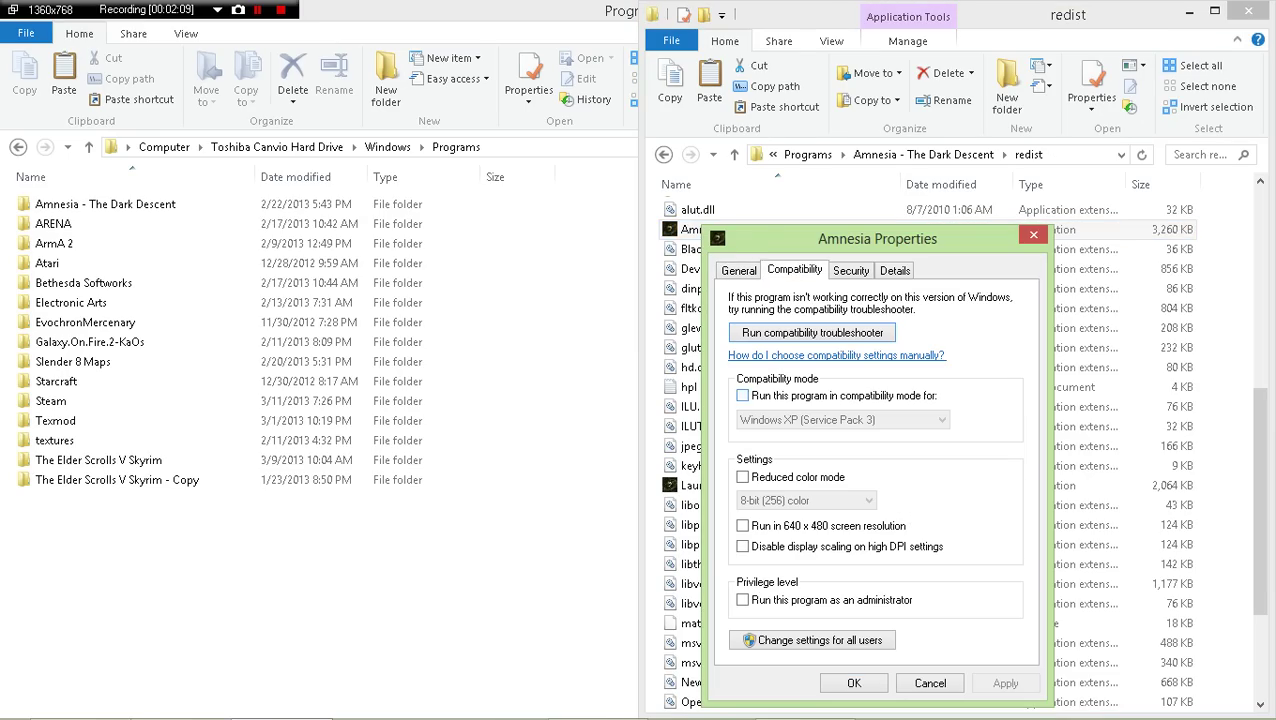
left_click(743, 396)
left_click(842, 419)
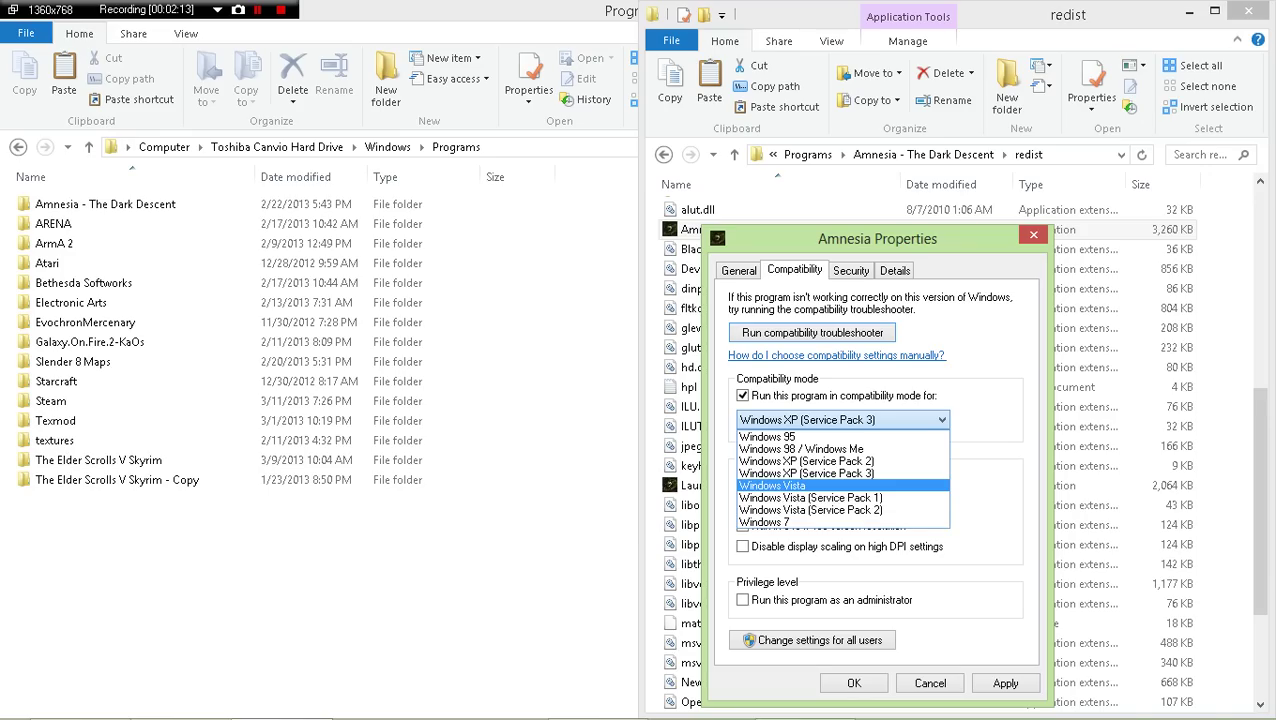
left_click(930, 683)
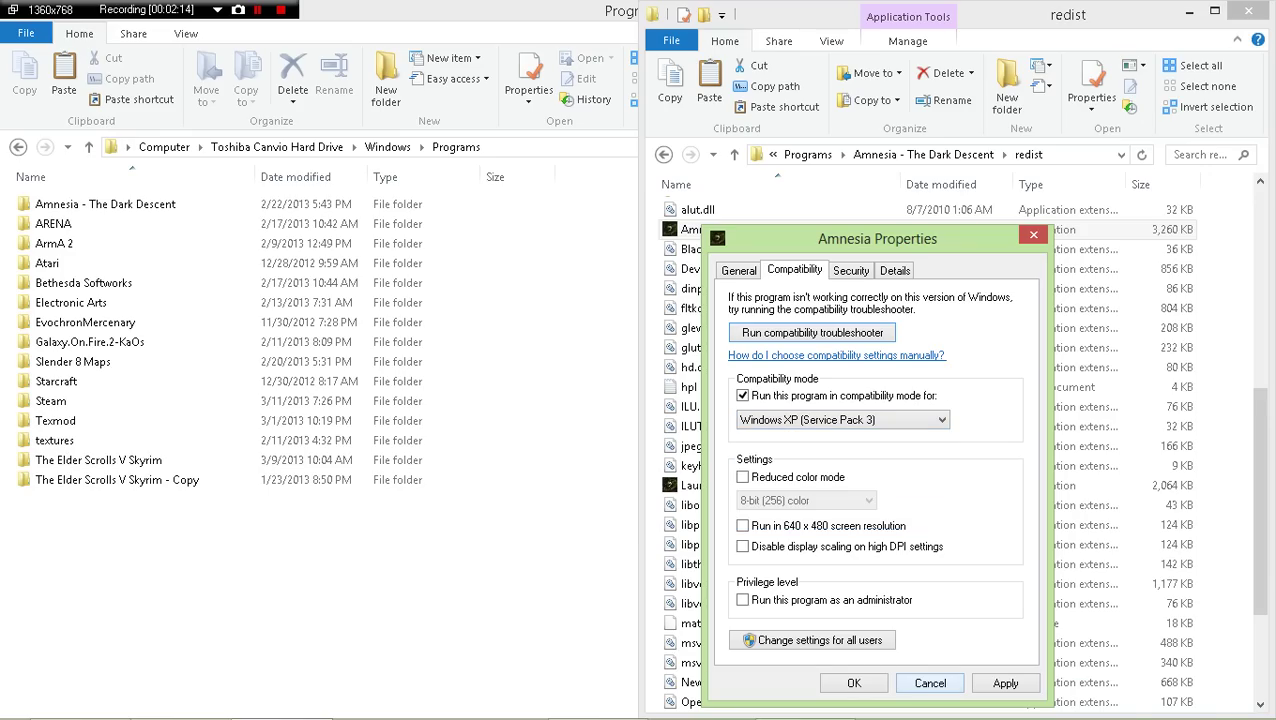
left_click(930, 683)
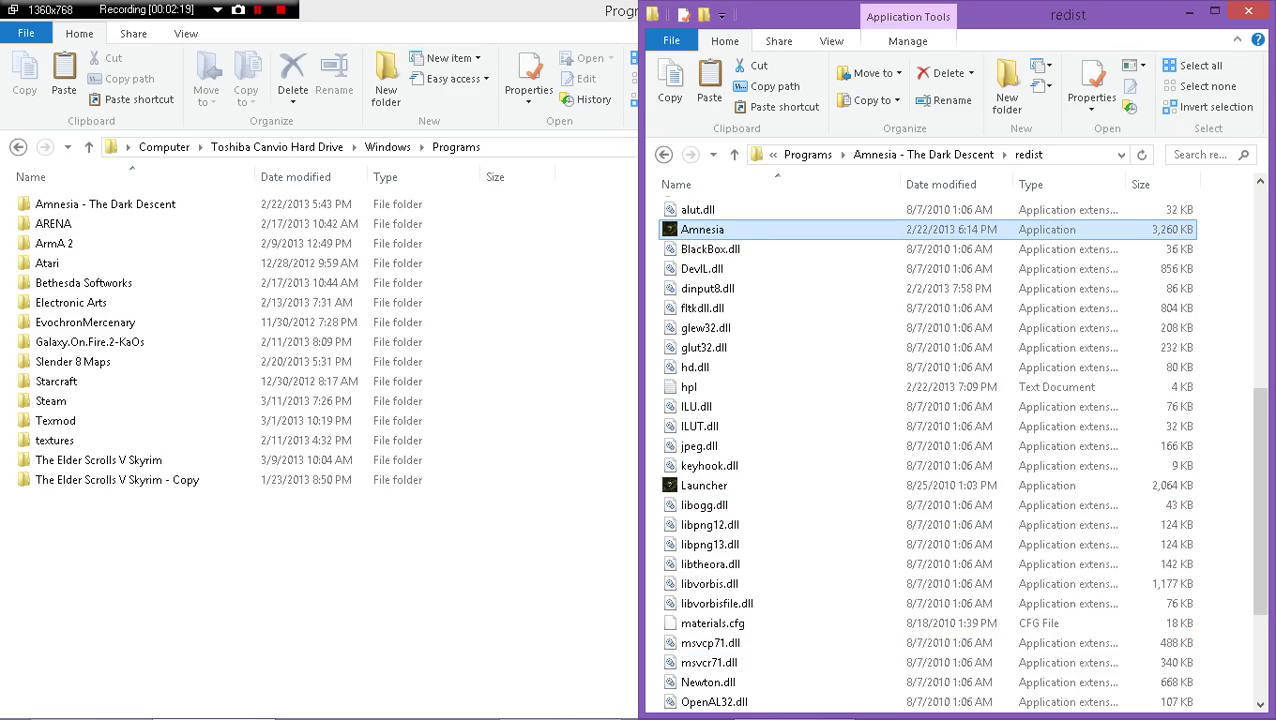
- Minimize both folder windows, switch to Chrome, and maximize the DirectX End-User Runtime Web Installer download page
left_click(1189, 12)
left_click(1189, 9)
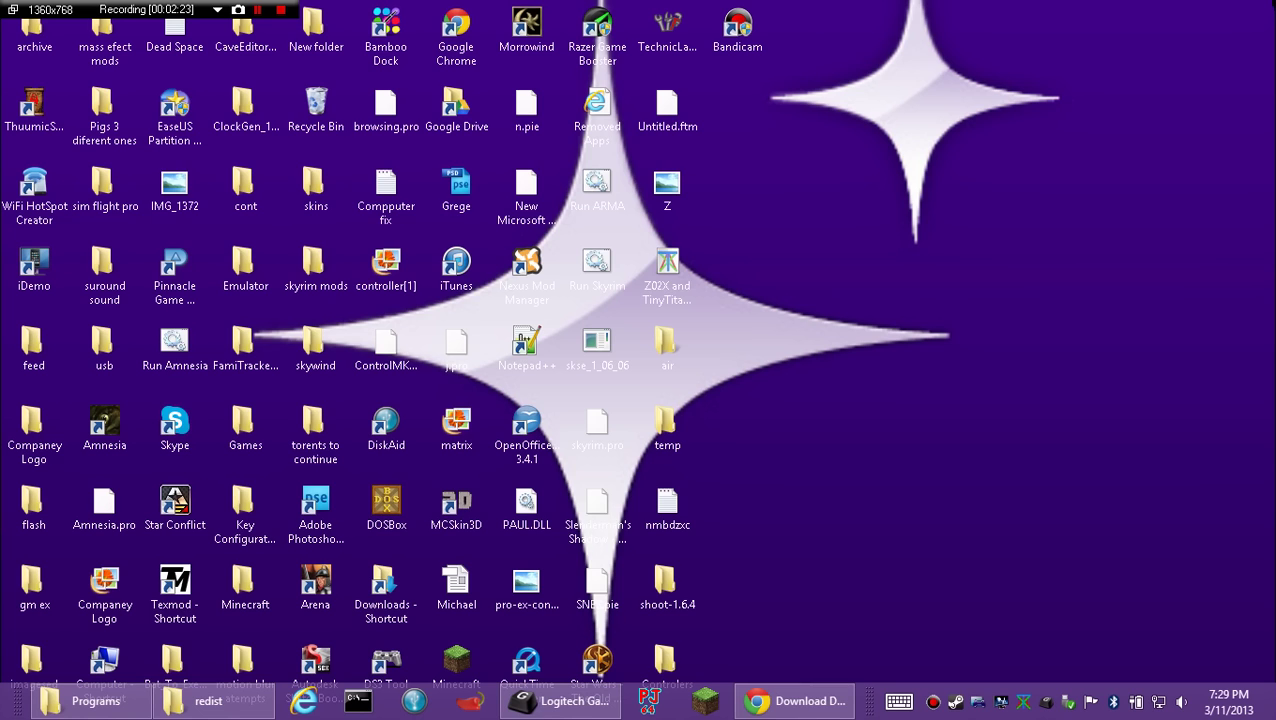
left_click(797, 700)
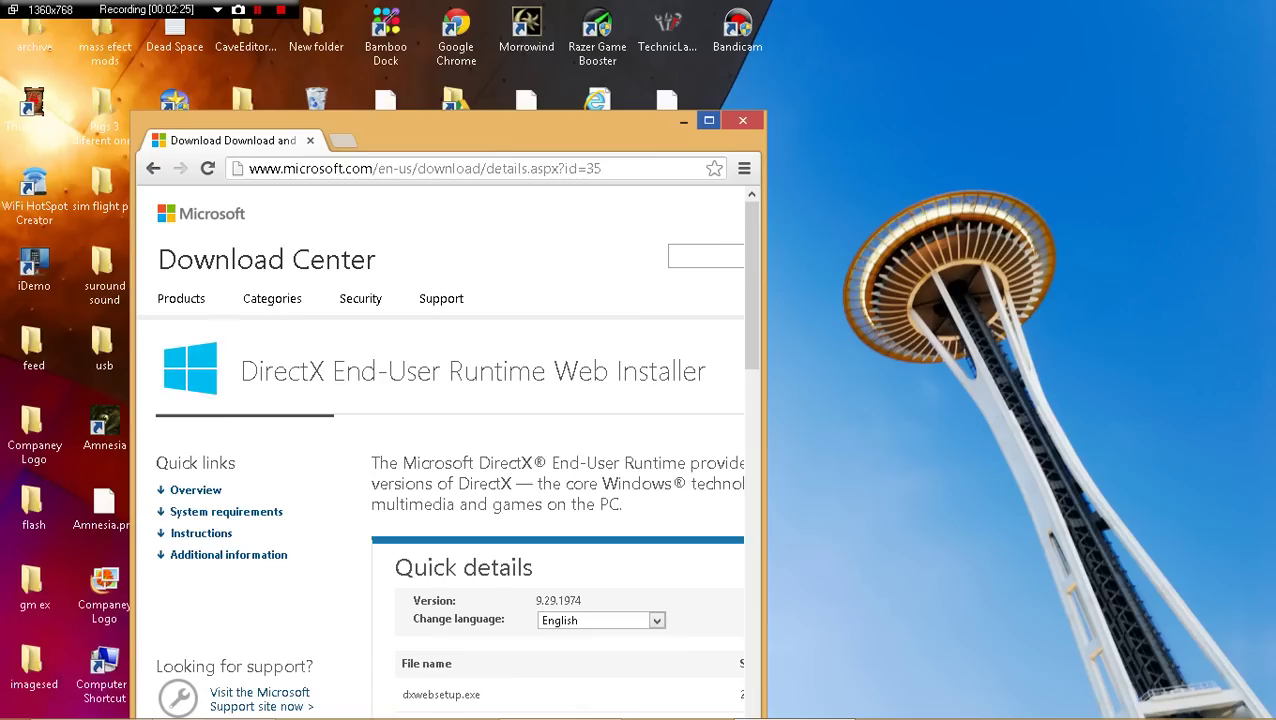
left_click(709, 120)
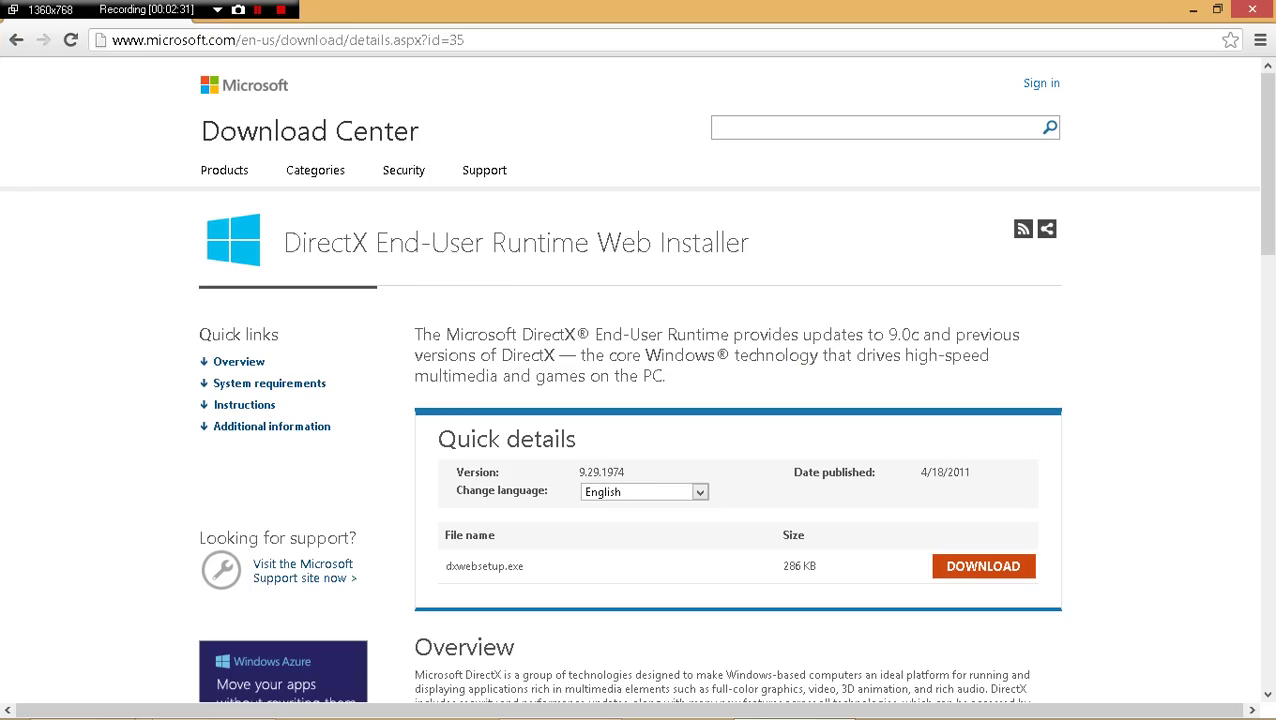
- Examine the DirectX End-User Runtime Web Installer page's title and download details, and return to the desktop
left_click_drag(283, 242, 750, 242)
left_click(752, 243)
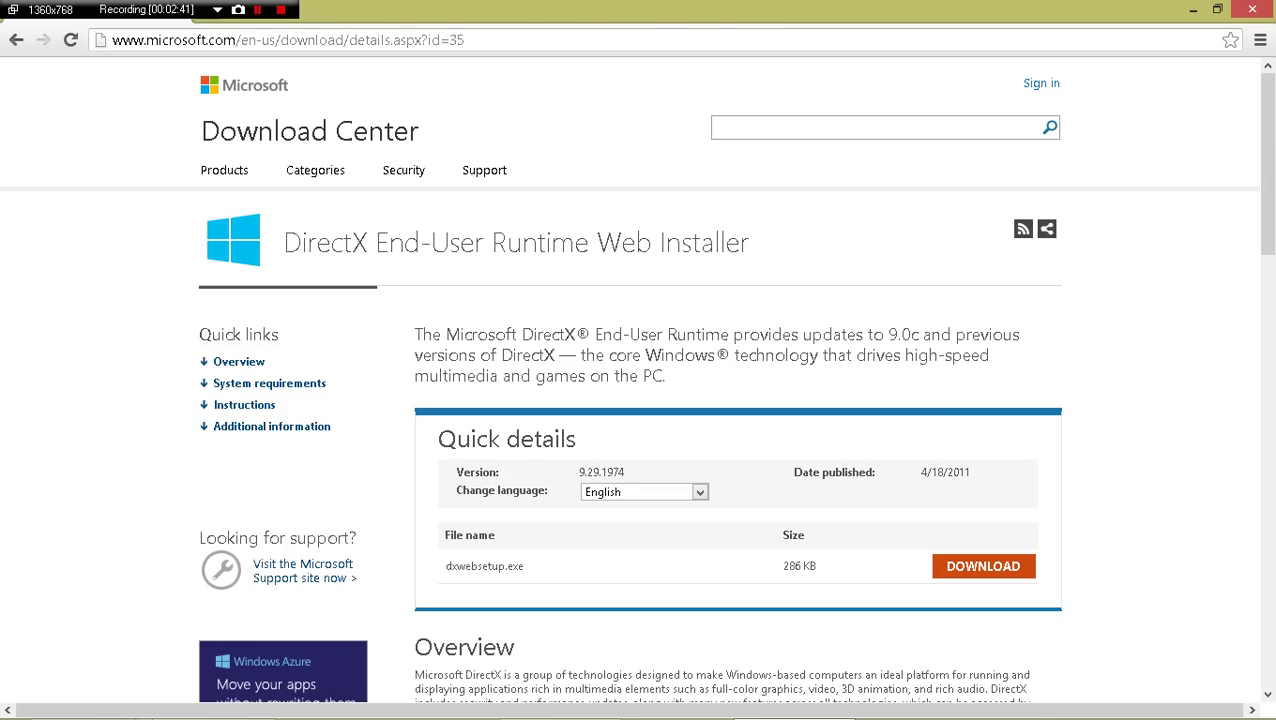
scroll(638, 400, "down", 4)
scroll(638, 400, "up", 4)
key("super+d")
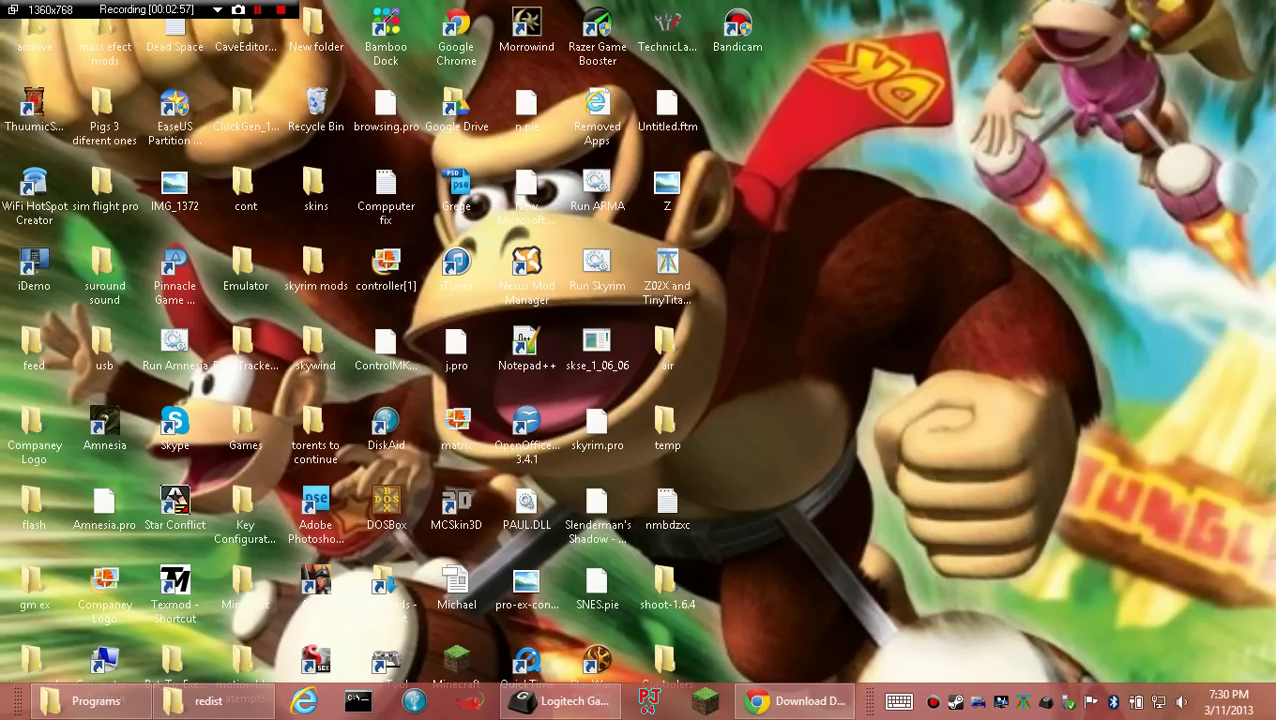
- Bring back the Programs folder and view the contents of the Amnesia - The Dark Descent folder
left_click(92, 700)
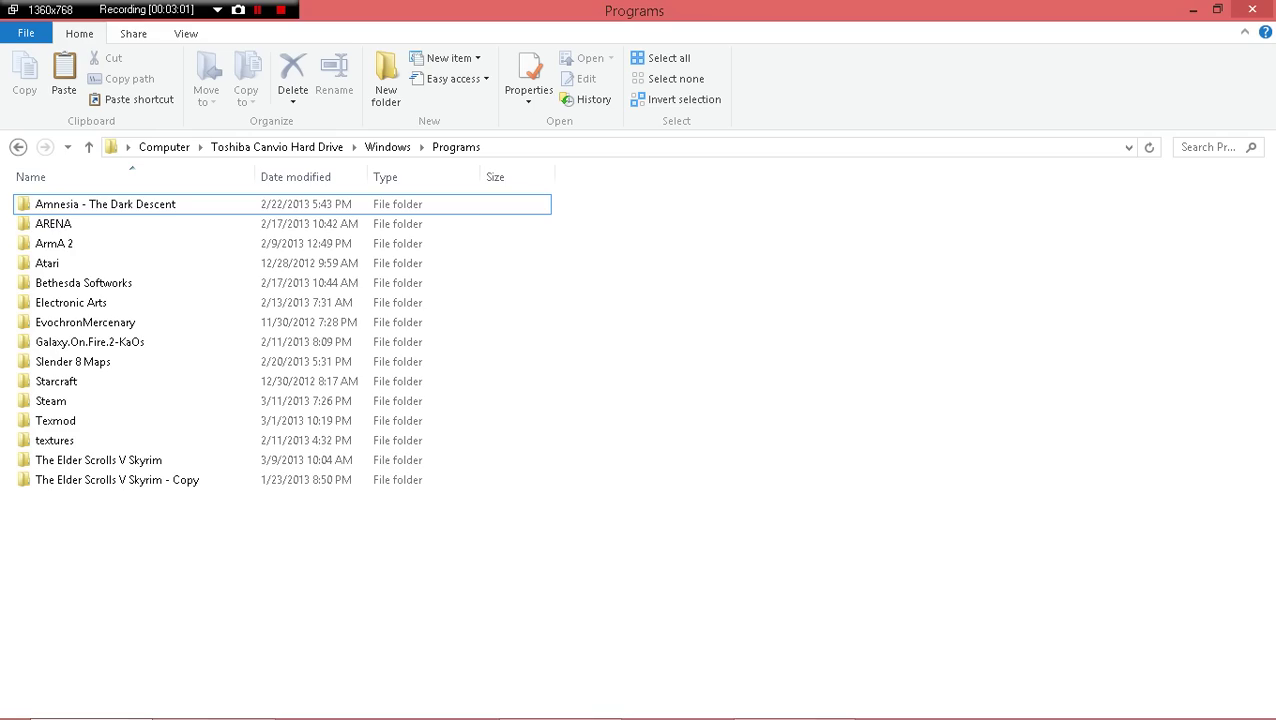
left_click(1192, 9)
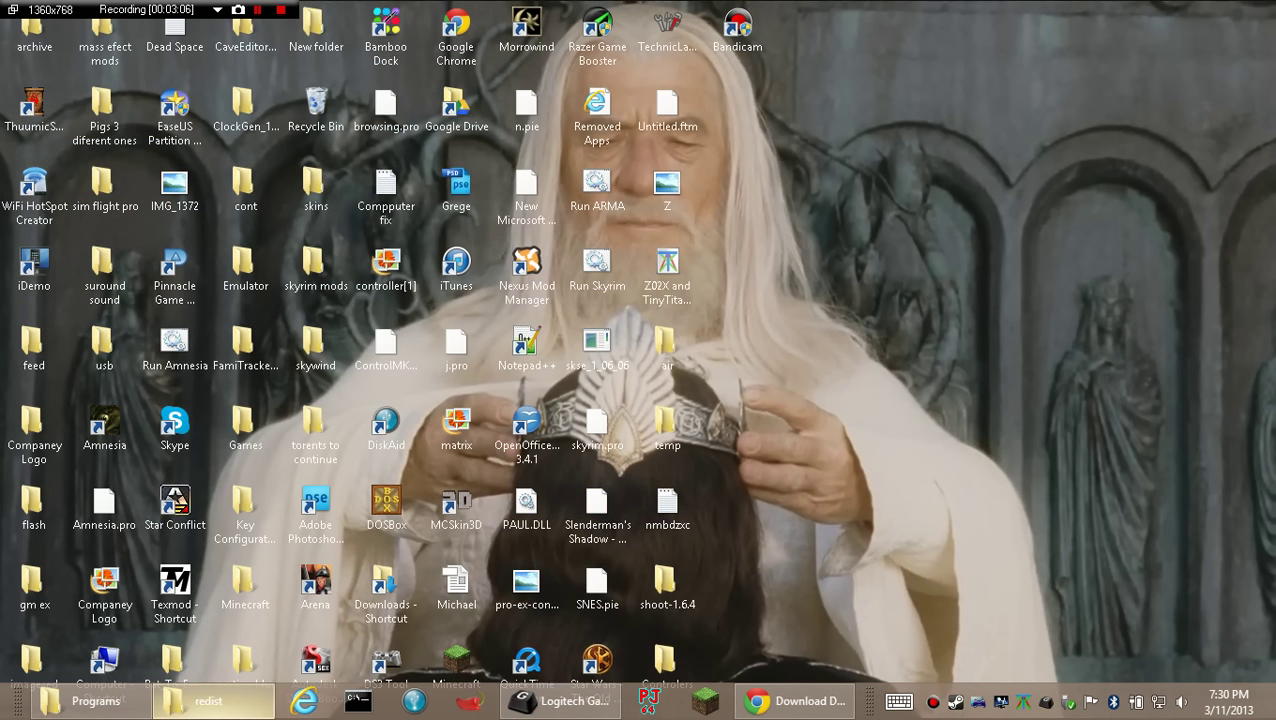
left_click(95, 701)
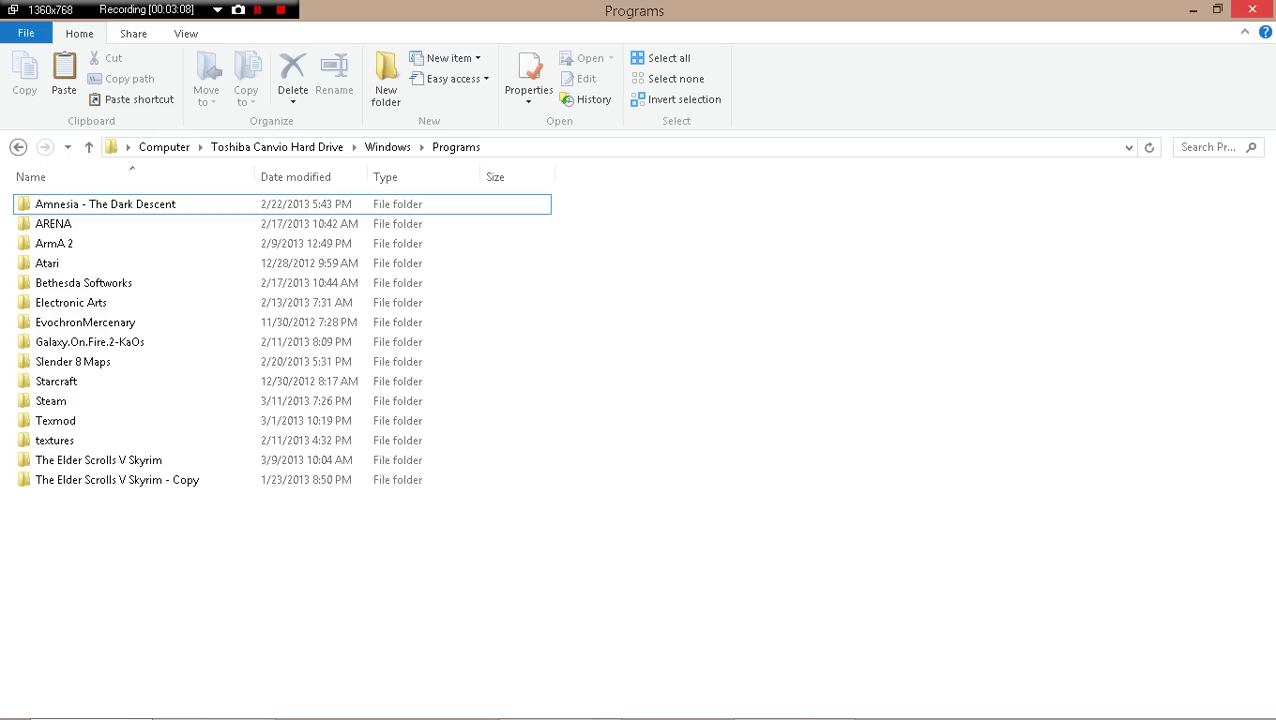
left_click(53, 223)
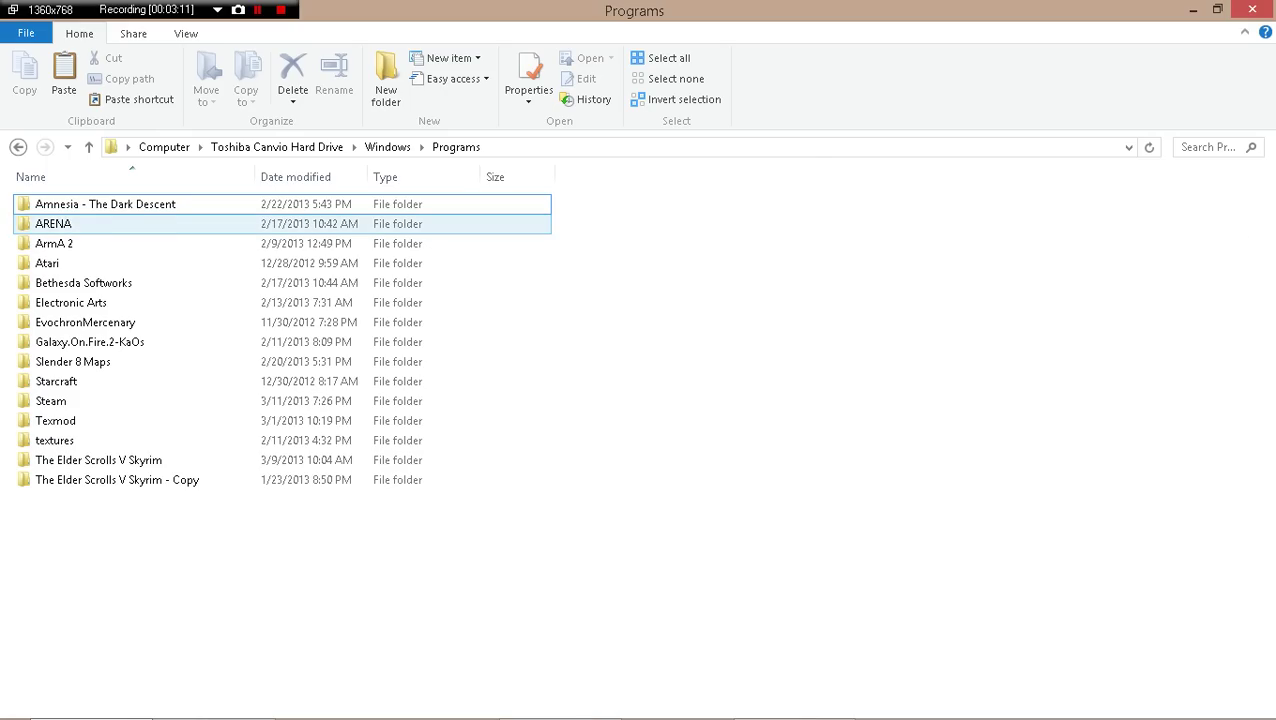
key("alt+Left")
key("alt+Left")
double_click(100, 203)
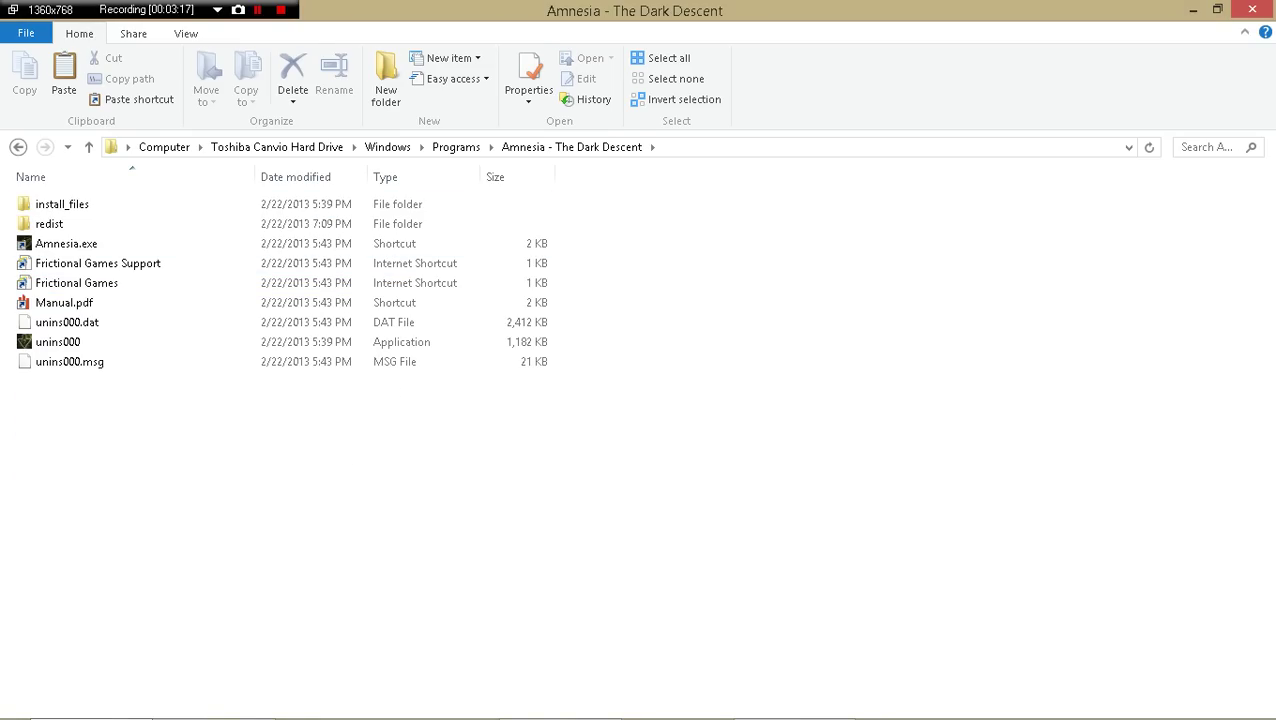
- Close the Amnesia - The Dark Descent folder window, then restore the redist folder window and maximize it
left_click(1252, 9)
left_click(105, 701)
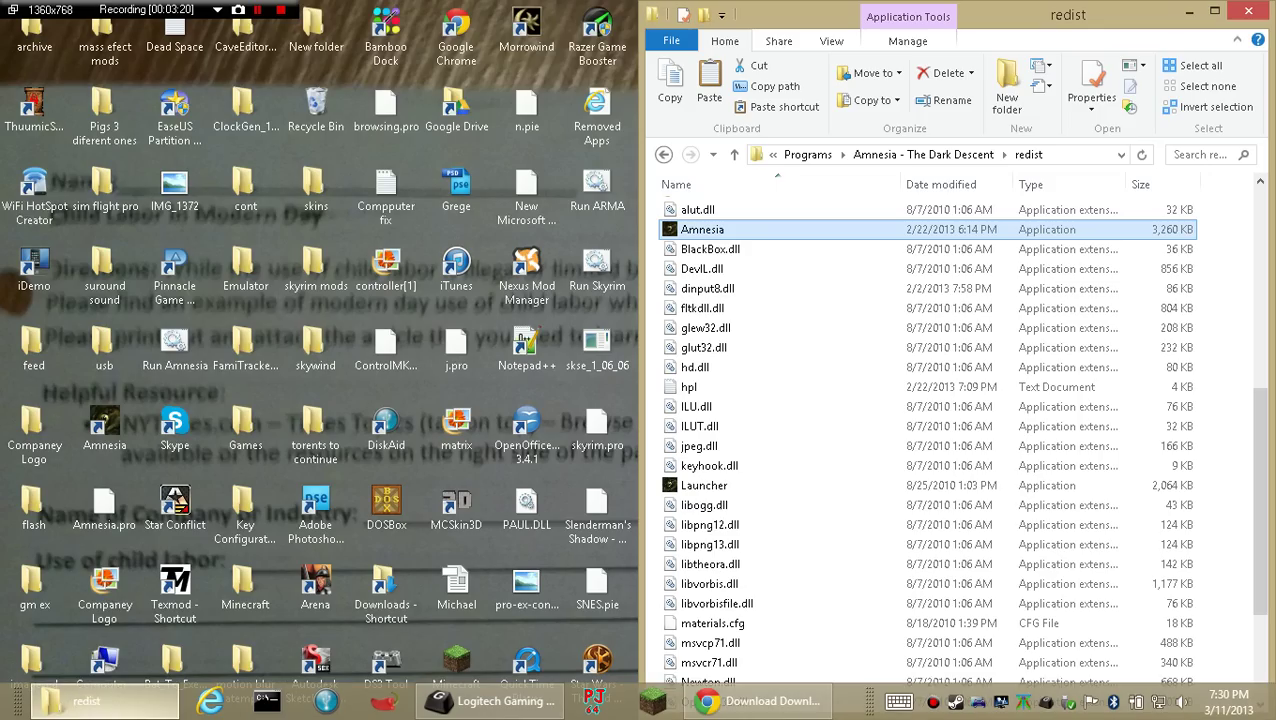
left_click_drag(800, 14, 560, 1)
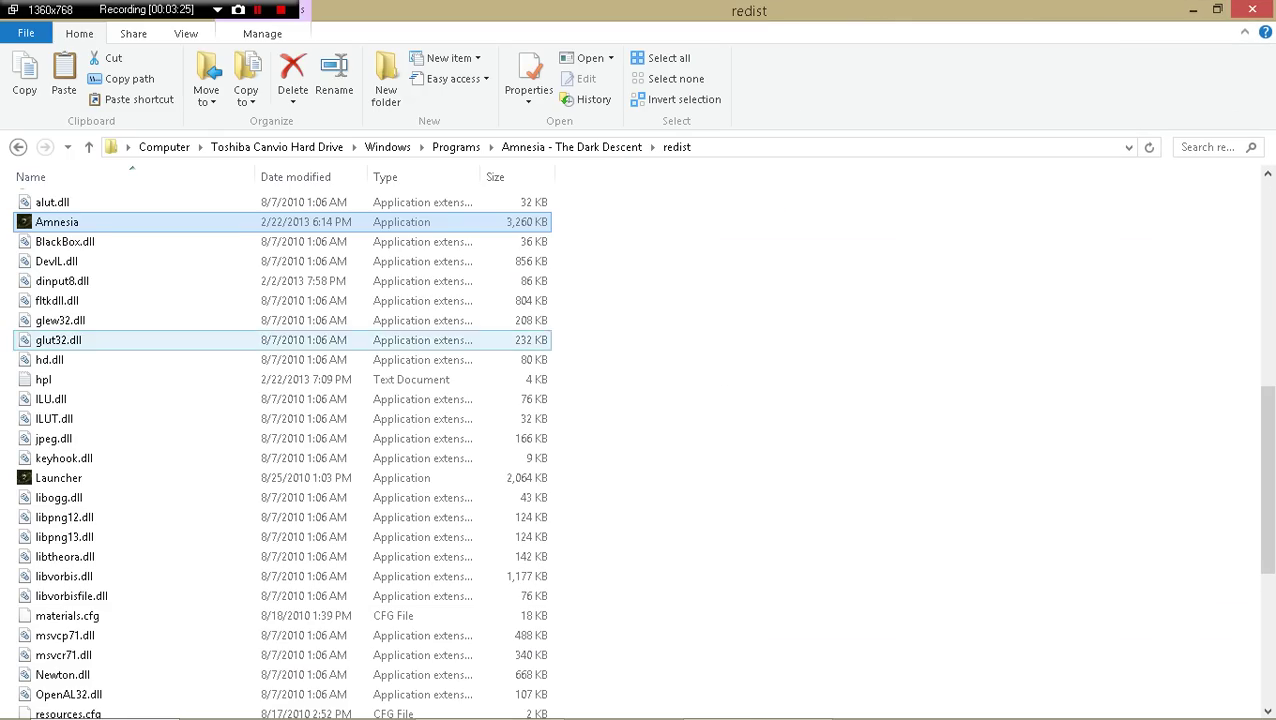
- Open the compatibility settings in the Amnesia application's properties and move the dialog clear of the file list
right_click(174, 221)
left_click(231, 594)
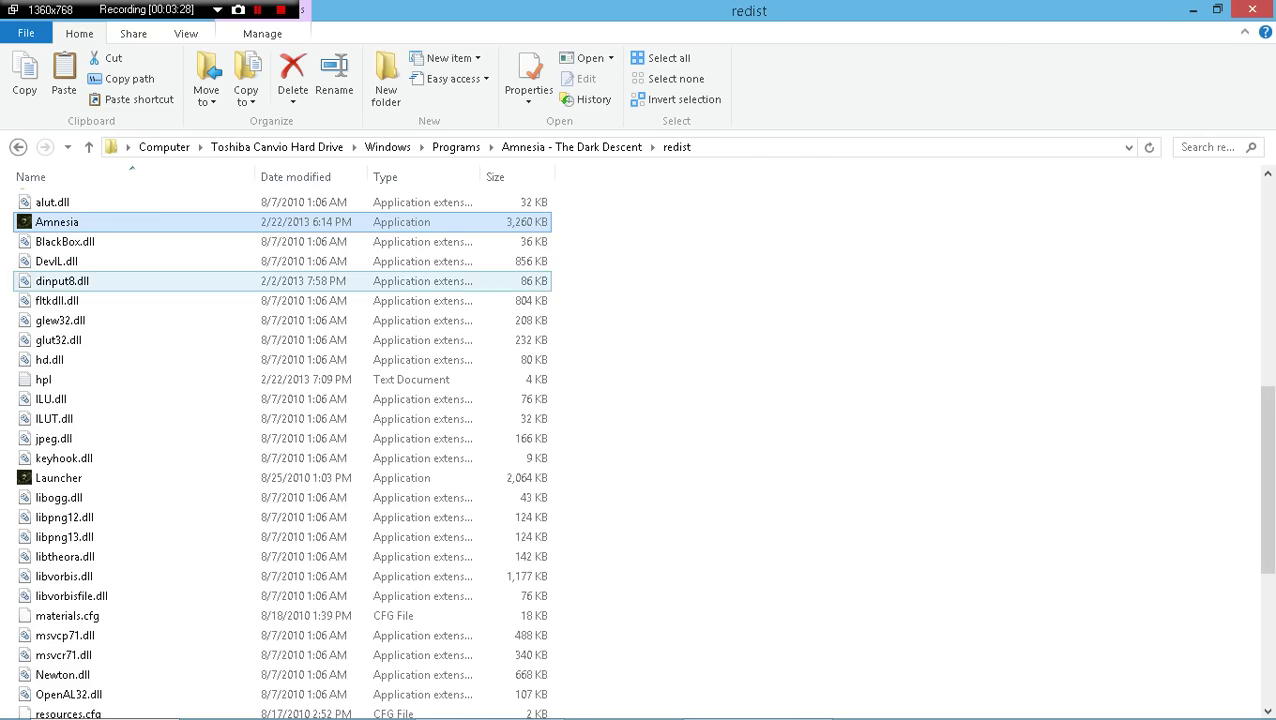
mouse_move(757, 702)
left_click(267, 266)
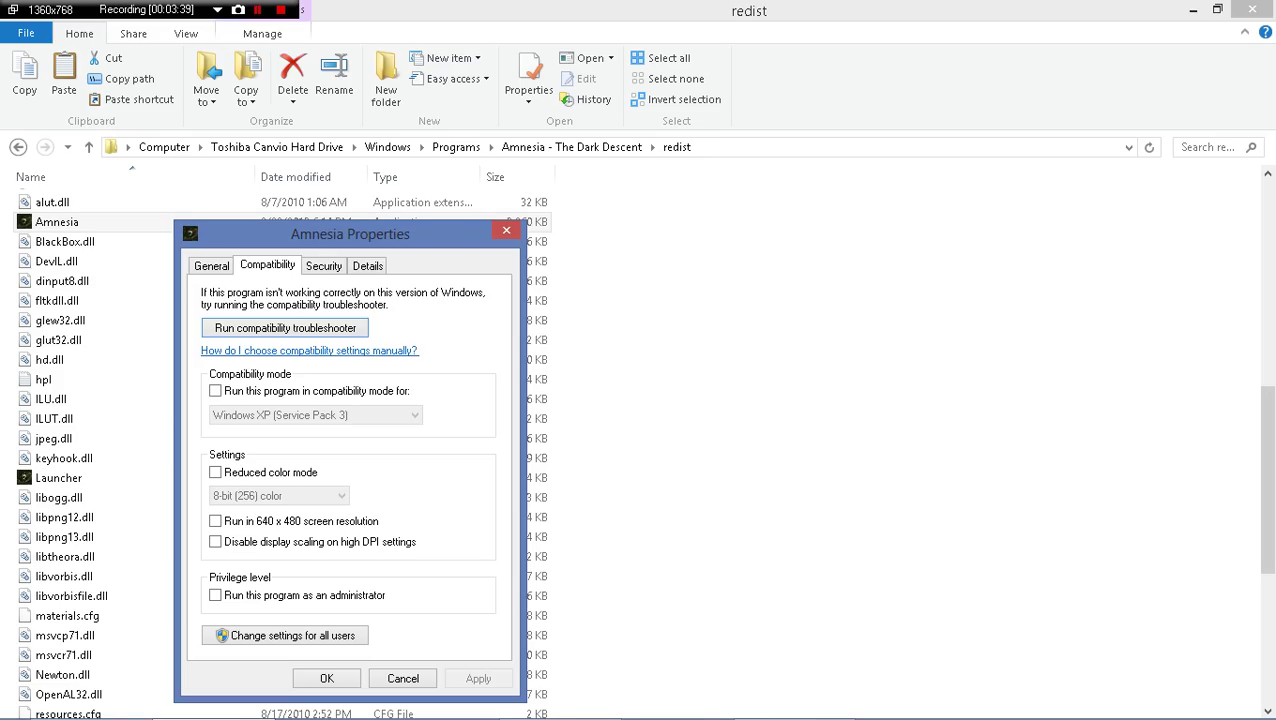
left_click_drag(350, 233, 789, 193)
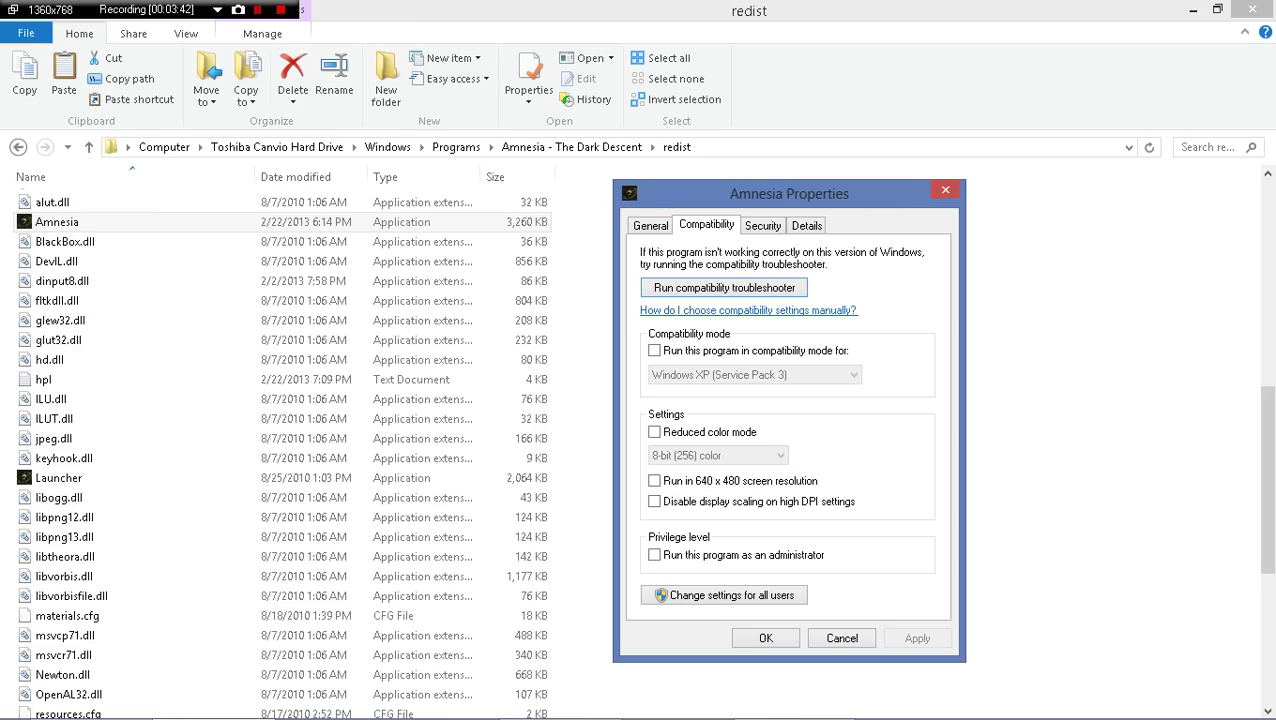
- Examine the compatibility mode, display and privilege level options for the Amnesia application, and close its properties dialog
left_click(57, 222)
left_click(58, 497)
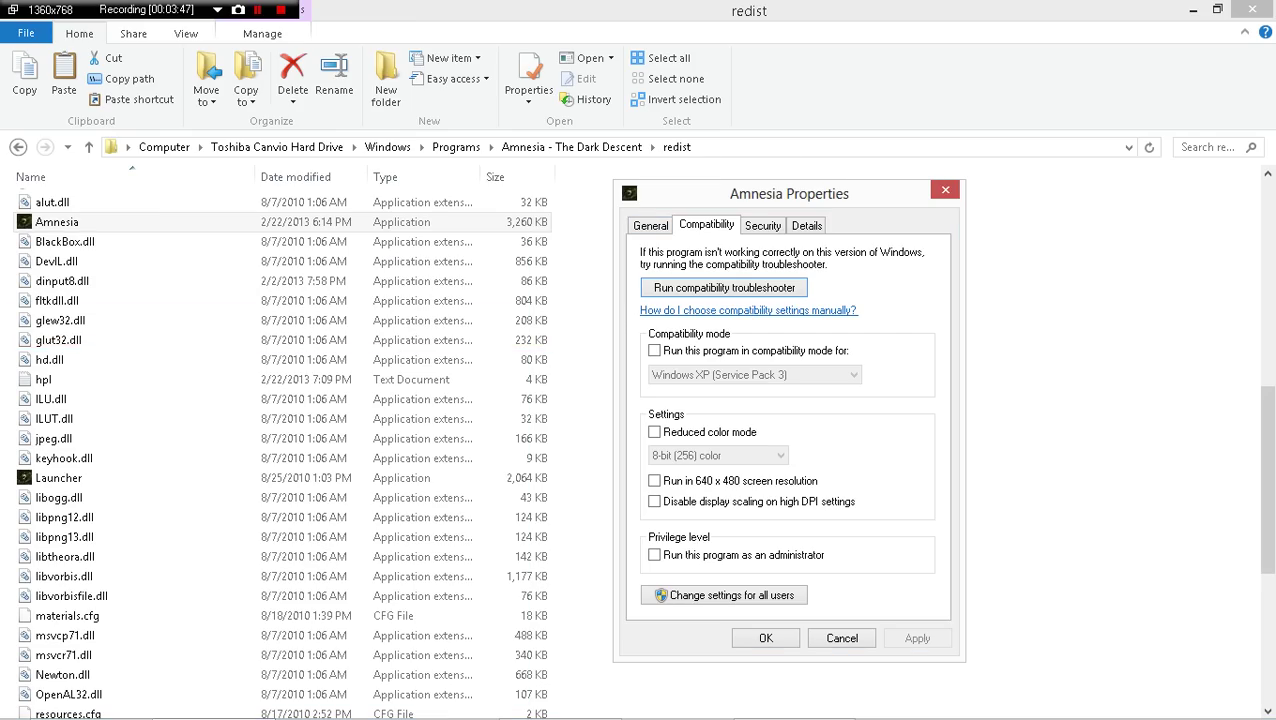
key("Up")
key("Up")
mouse_move(793, 700)
key("alt+Tab")
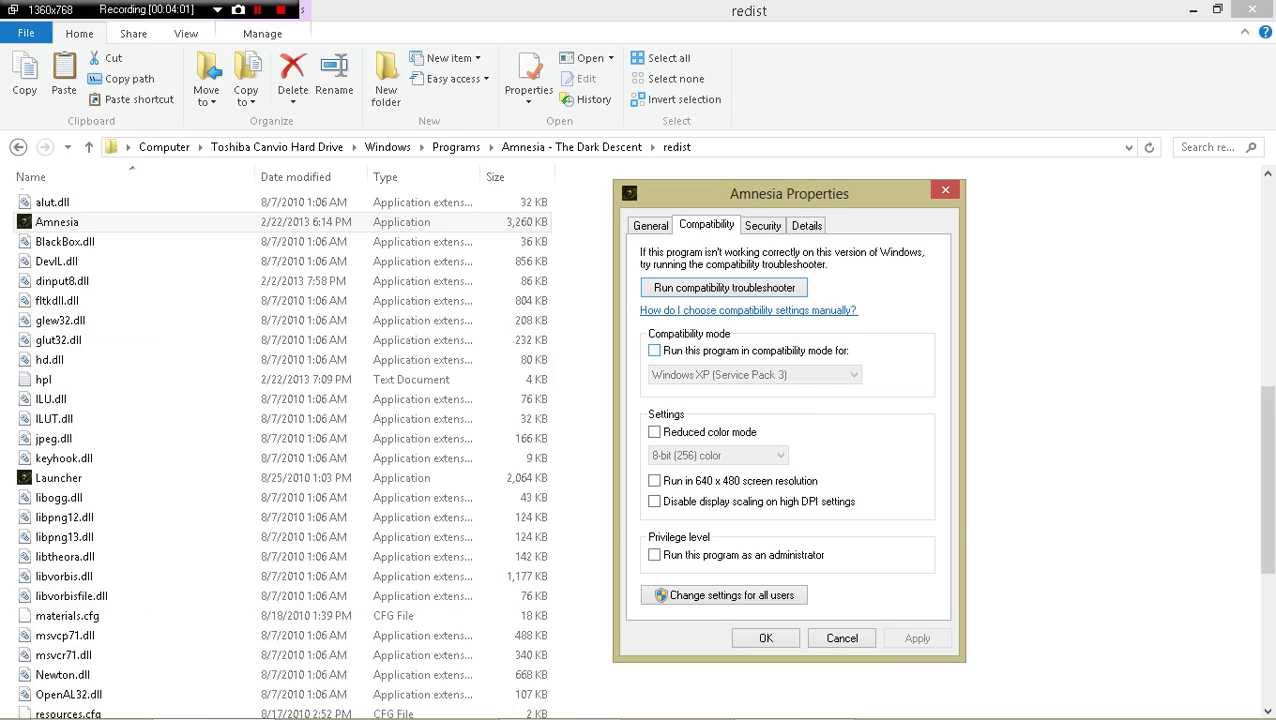
left_click(766, 638)
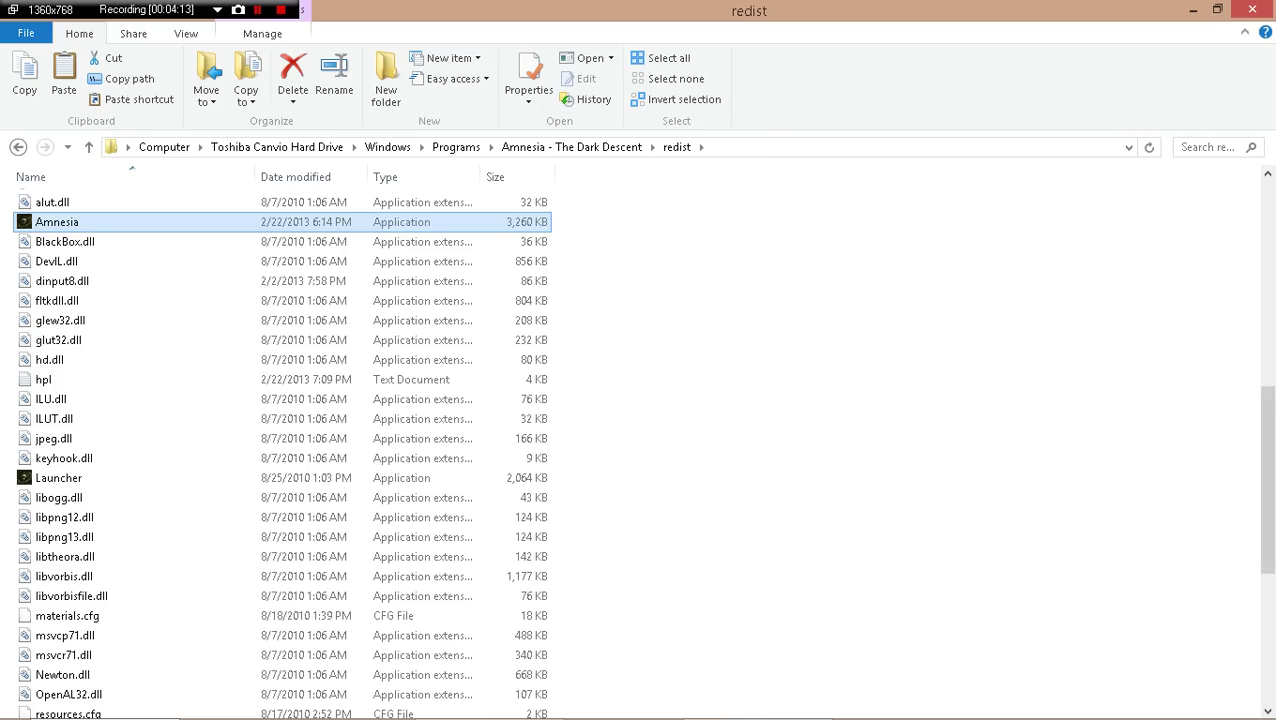
- Snap the redist folder window to half of the screen and narrow it to uncover more desktop icons
left_click_drag(480, 10, 1275, 32)
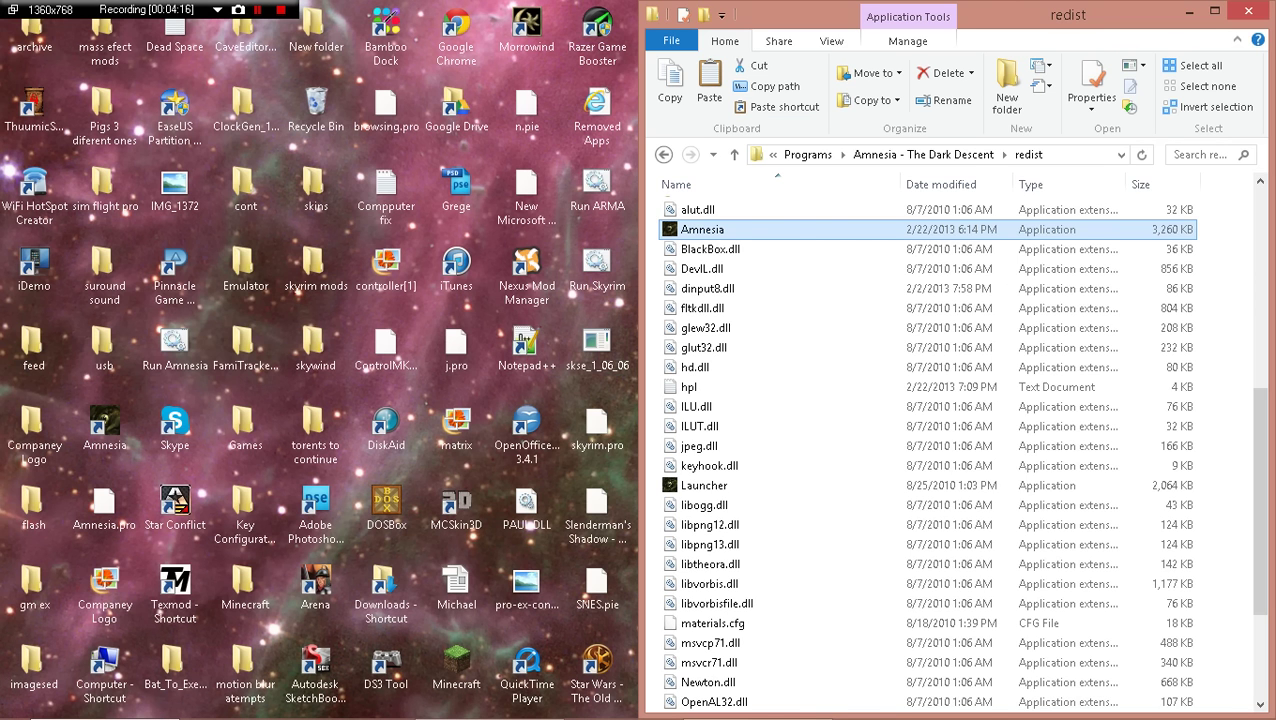
left_click_drag(639, 360, 770, 360)
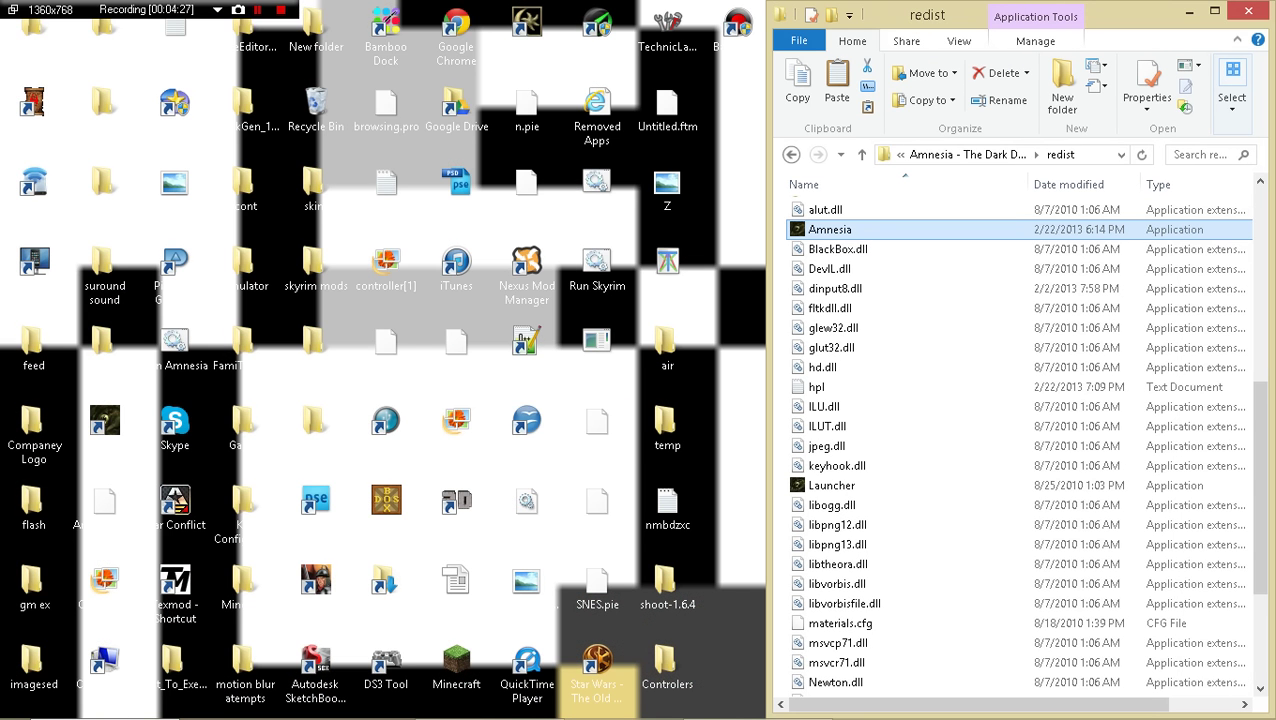
- Visit the Start screen, return to the desktop, and narrow the redist folder window slightly more
left_click(2, 717)
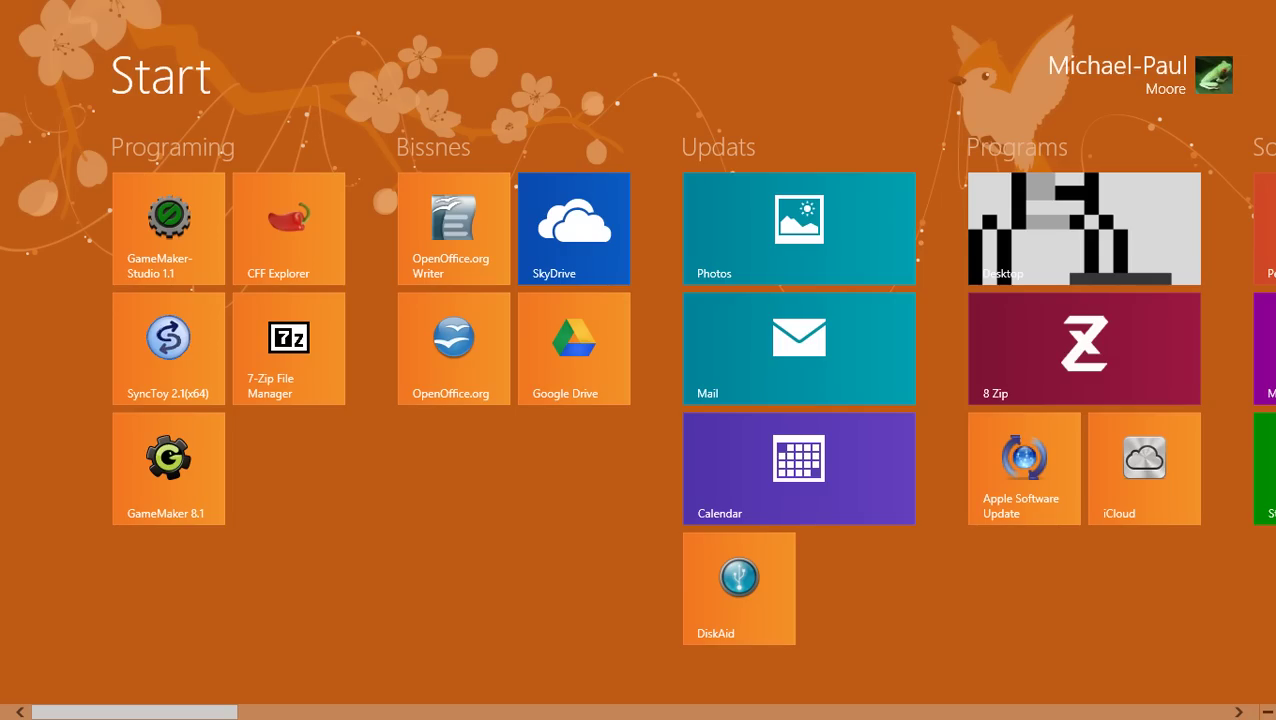
left_click(1015, 230)
key("super")
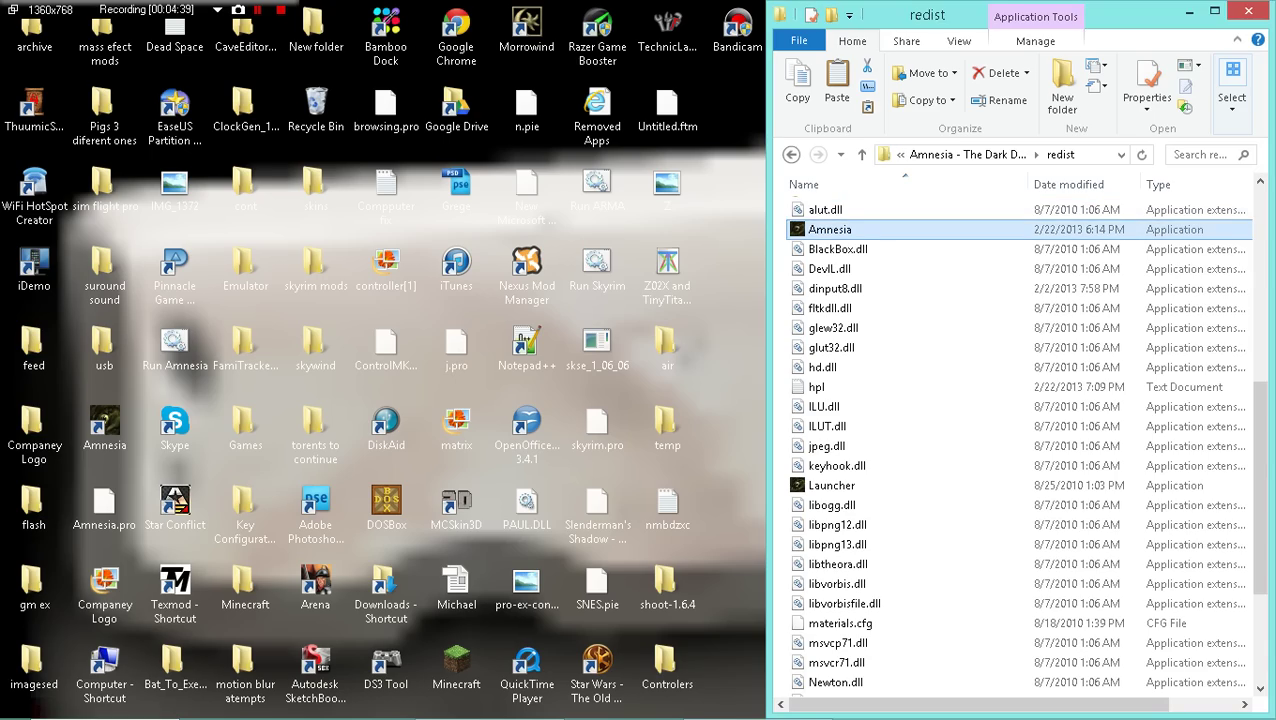
left_click_drag(767, 360, 778, 360)
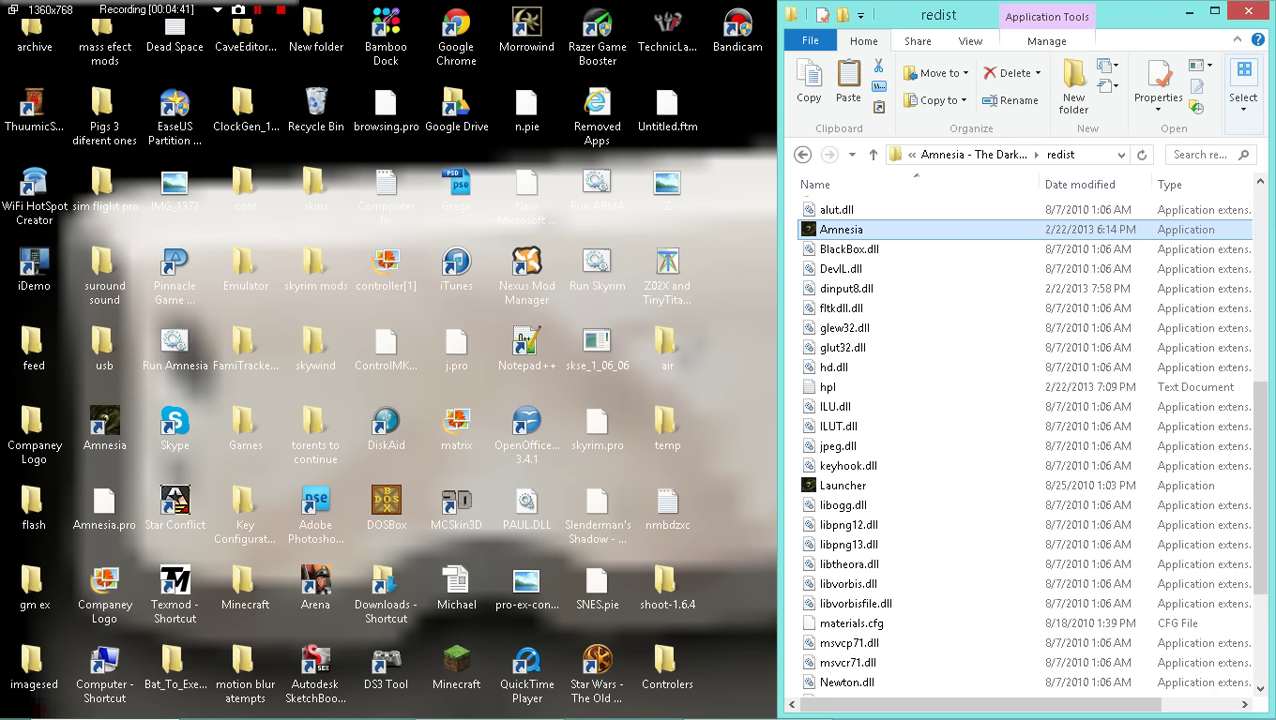